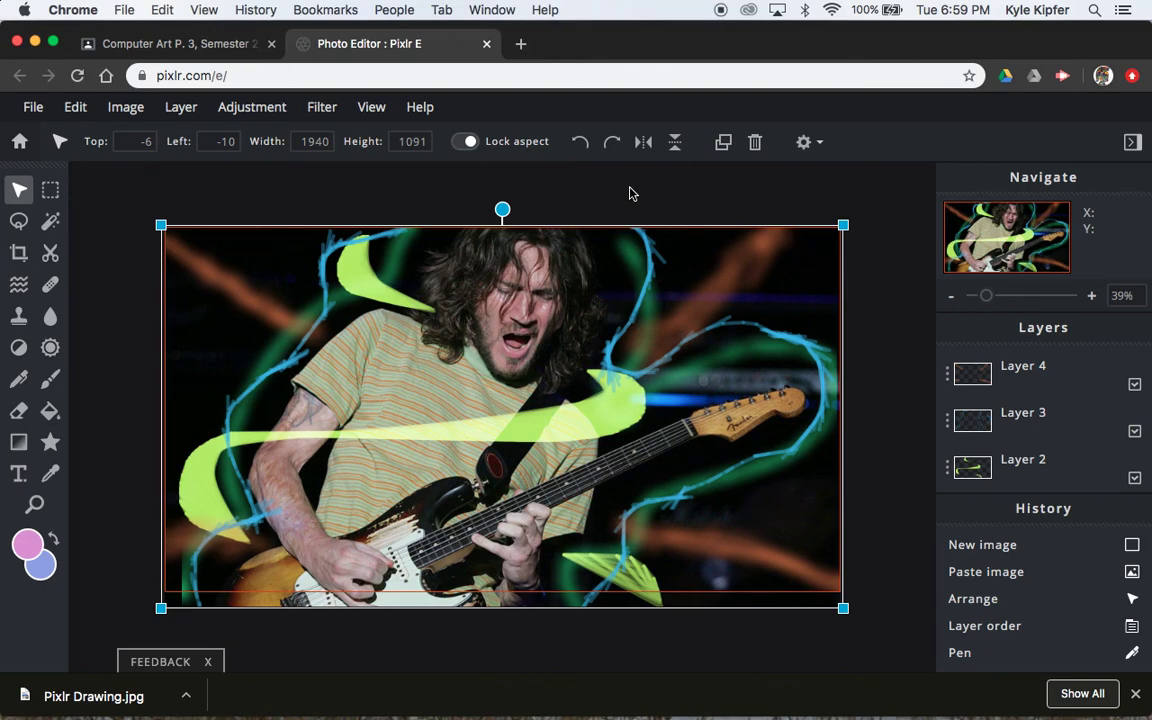
# Deselect the active layer on the finished guitarist artwork.
pyautogui.click(629, 193)
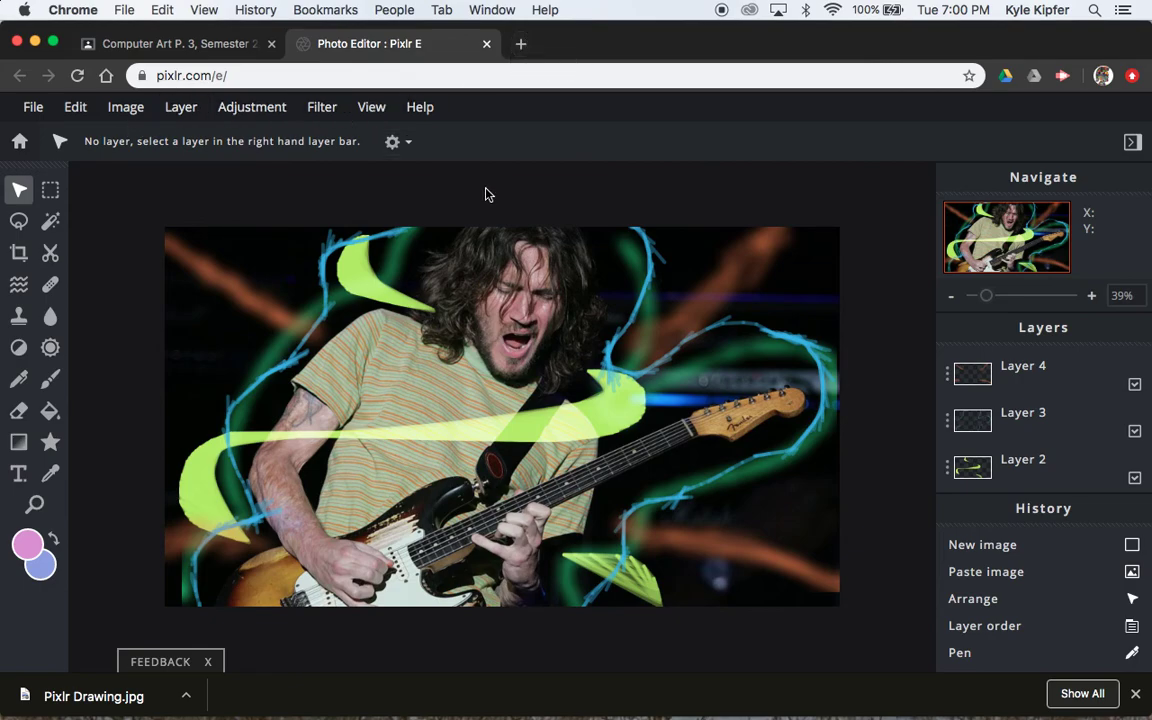
# In a new browser tab, search Google for 'john'.
pyautogui.click(520, 44)
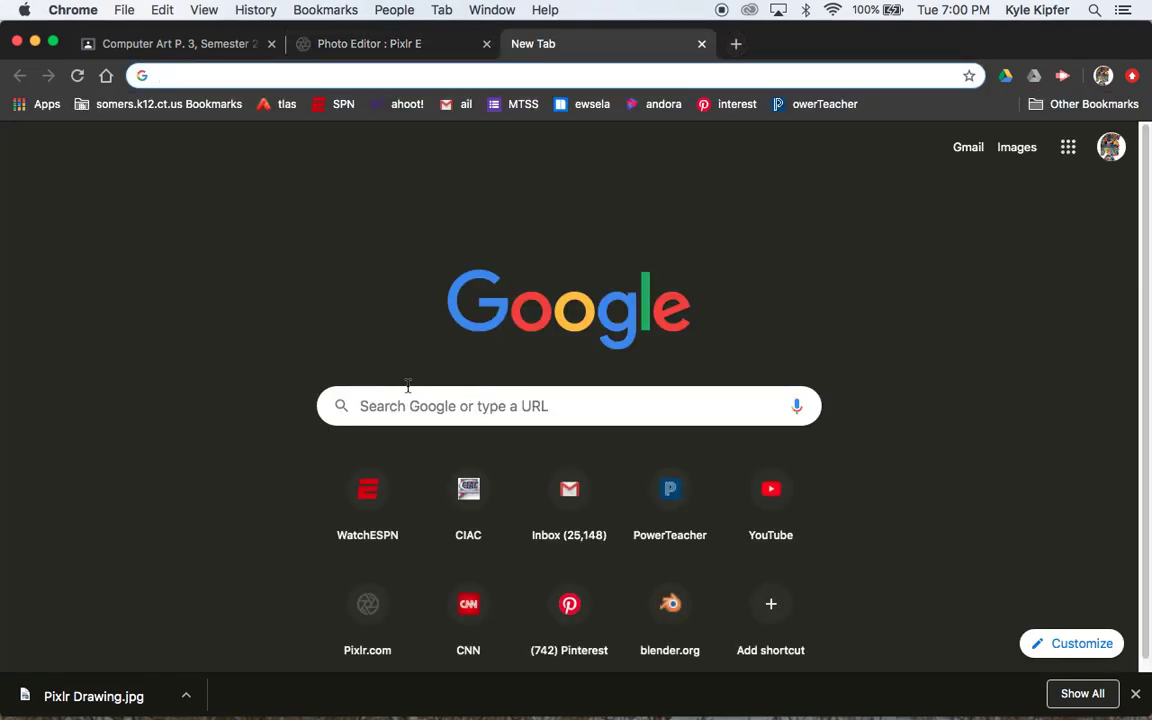
pyautogui.click(452, 393)
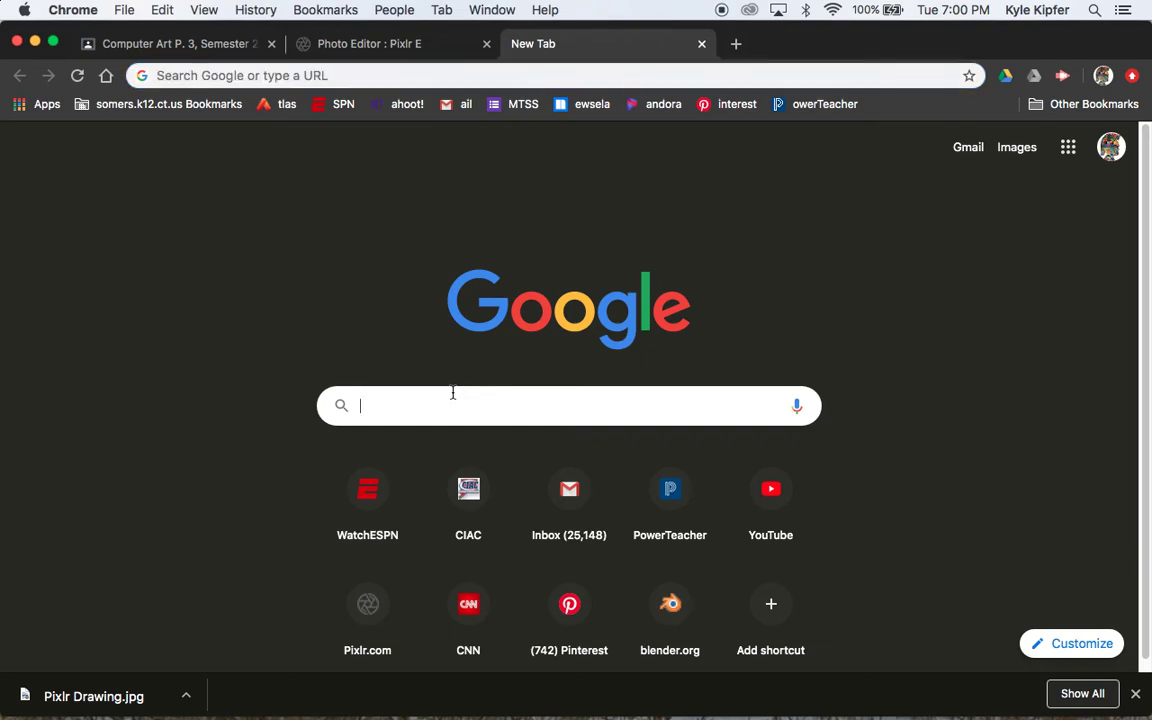
pyautogui.write('john')
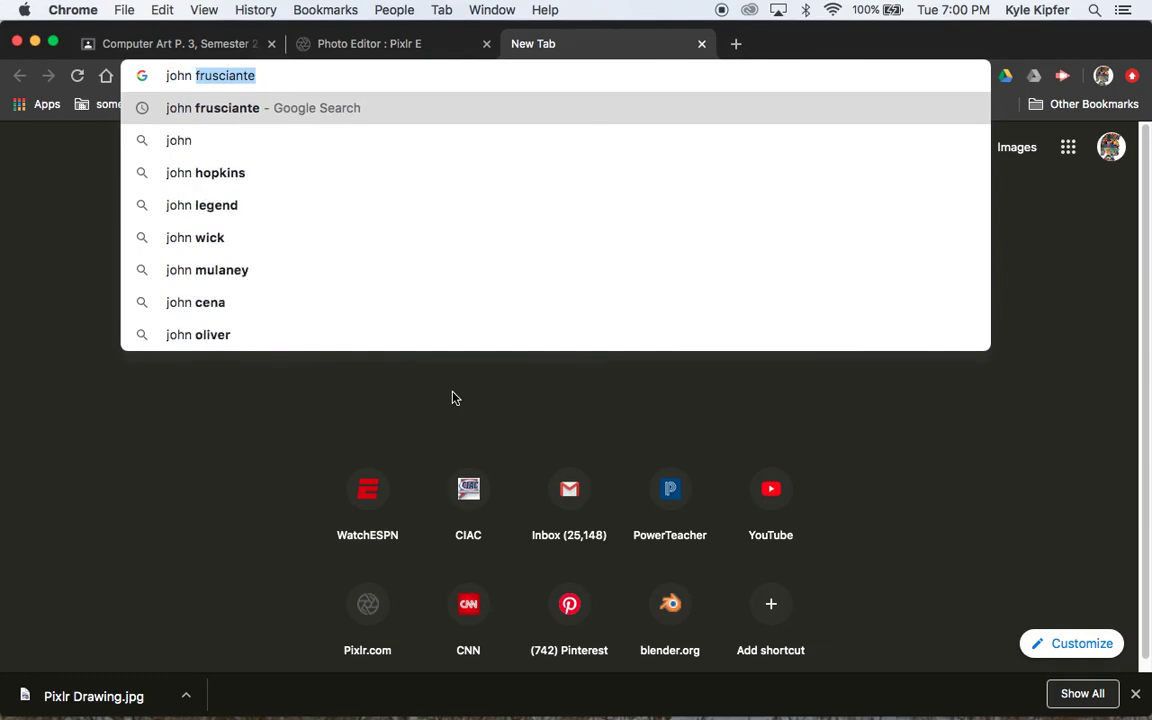
pyautogui.press('Return')
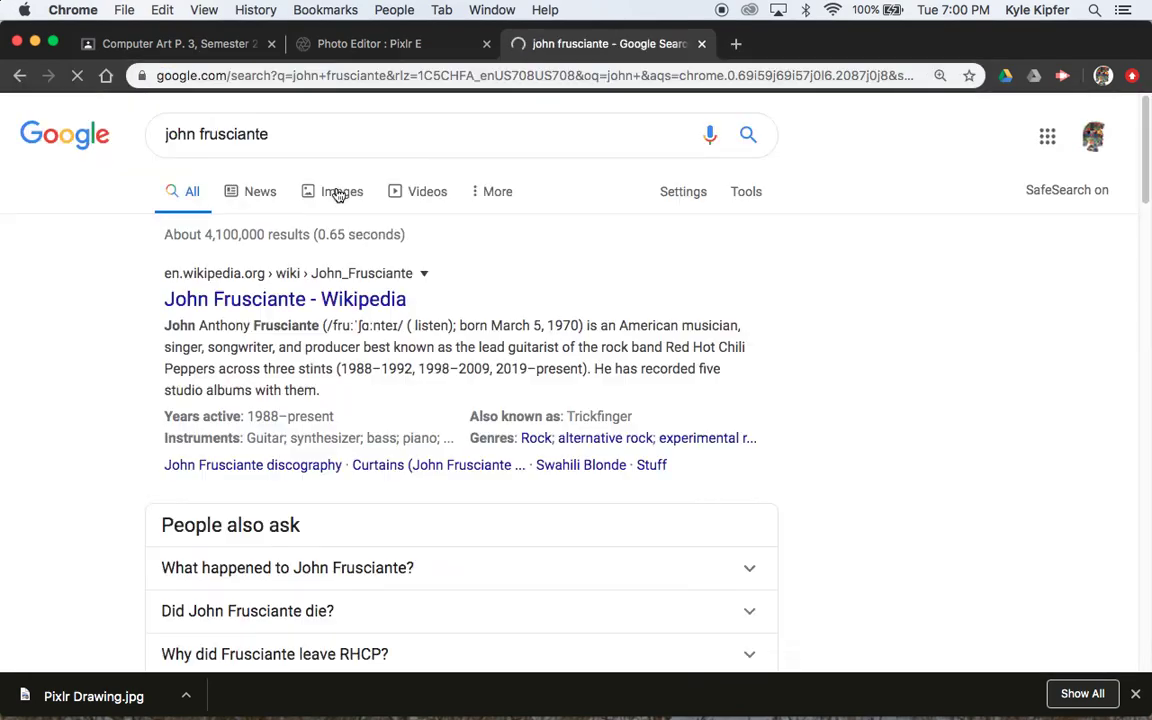
# Open the first image result and copy the guitarist photo to the clipboard.
pyautogui.click(330, 195)
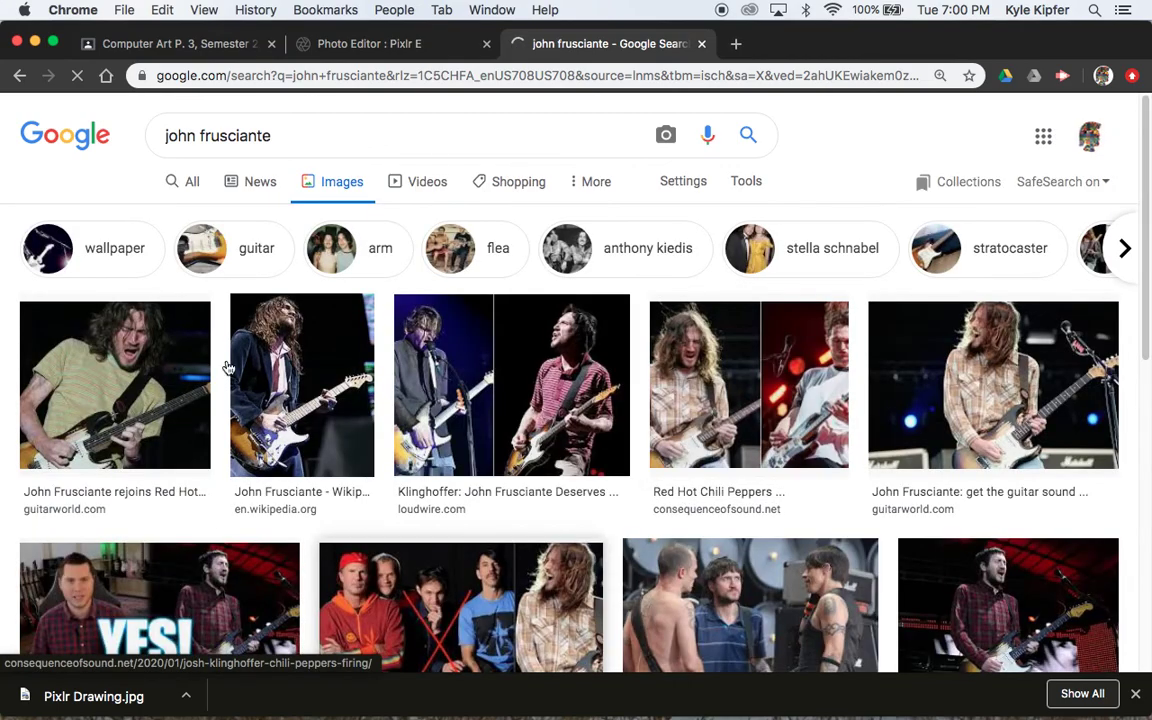
pyautogui.click(110, 357)
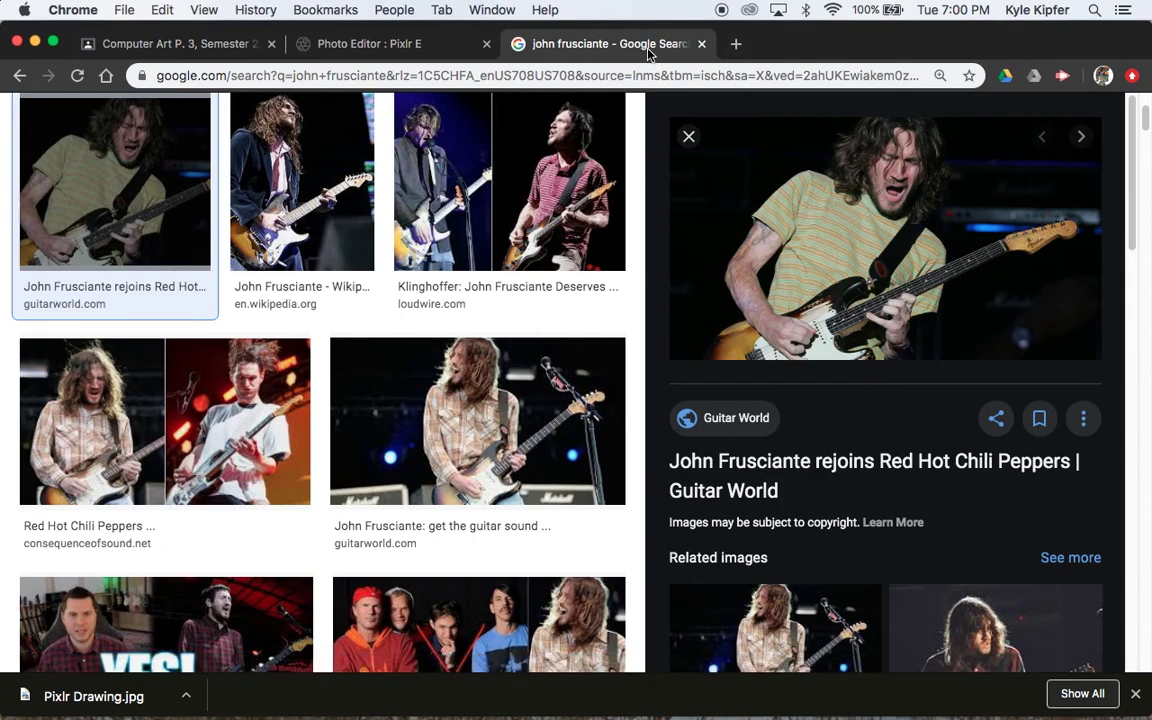
pyautogui.rightClick(855, 203)
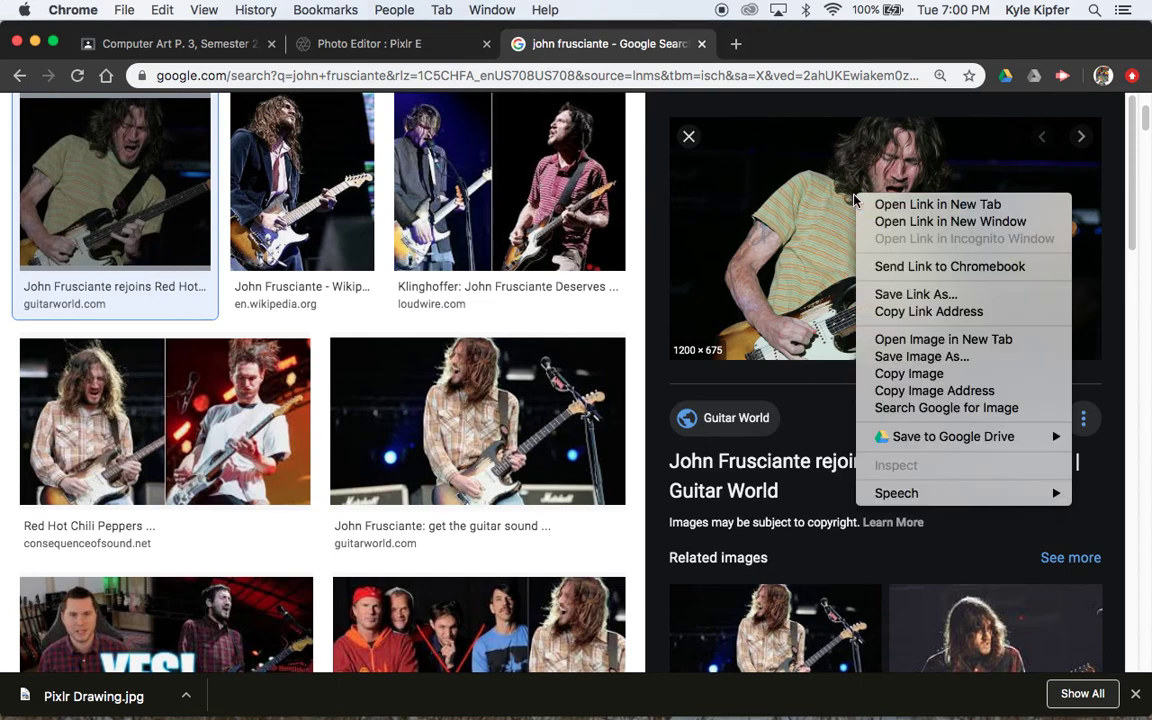
pyautogui.click(945, 376)
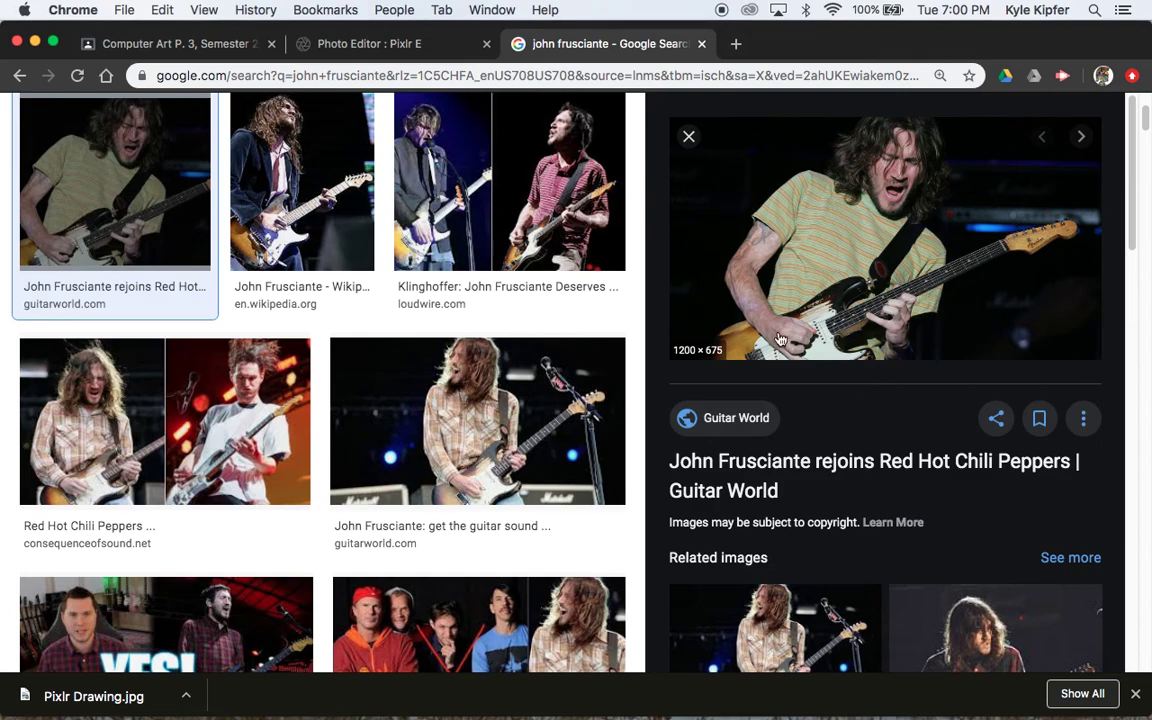
# Create a new Full HD 1920×1080 image named 'Glowing Portrait'.
pyautogui.click(384, 44)
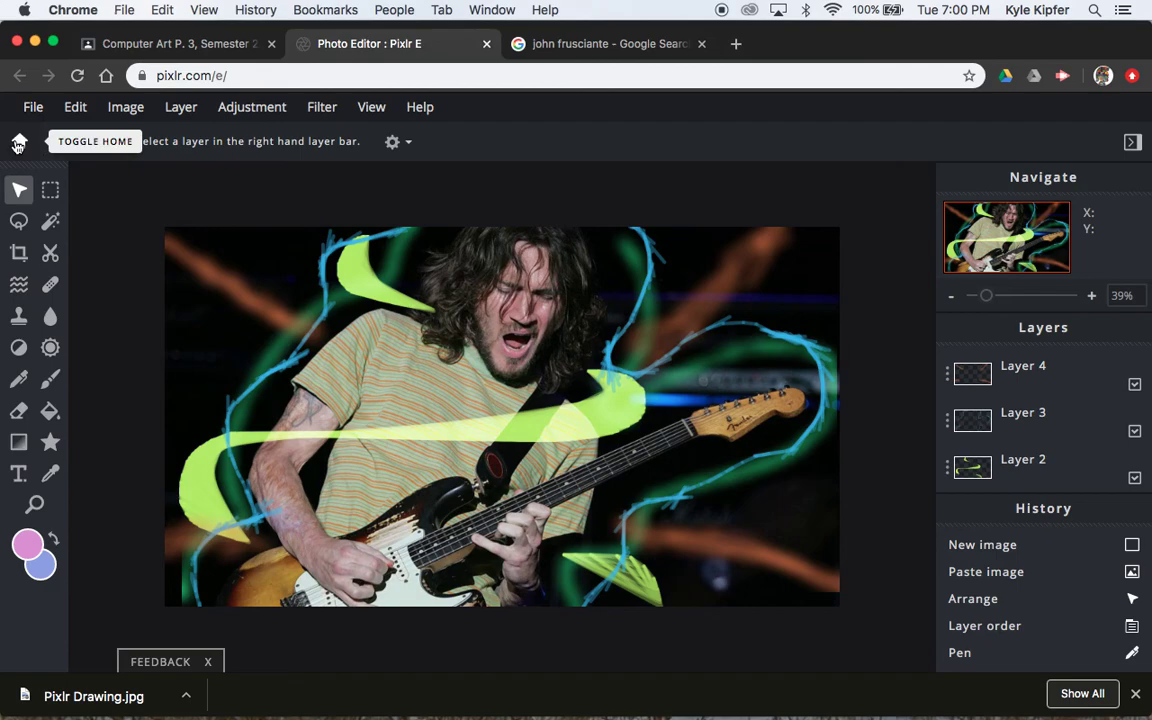
pyautogui.click(17, 145)
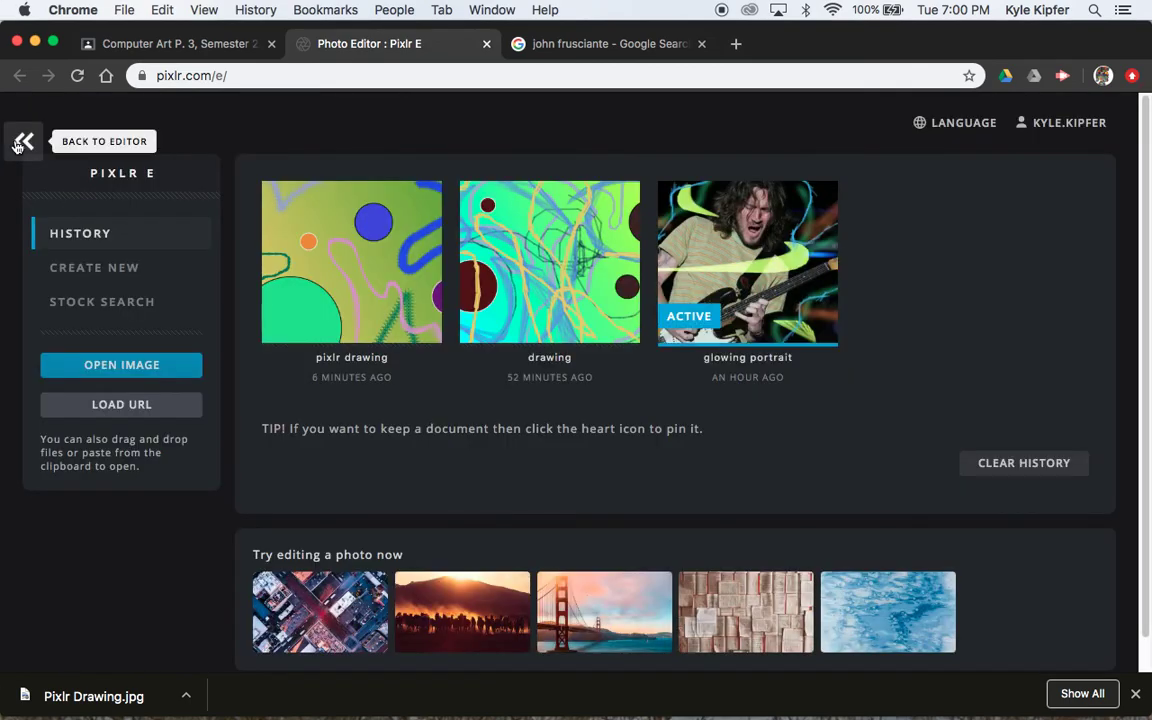
pyautogui.click(113, 270)
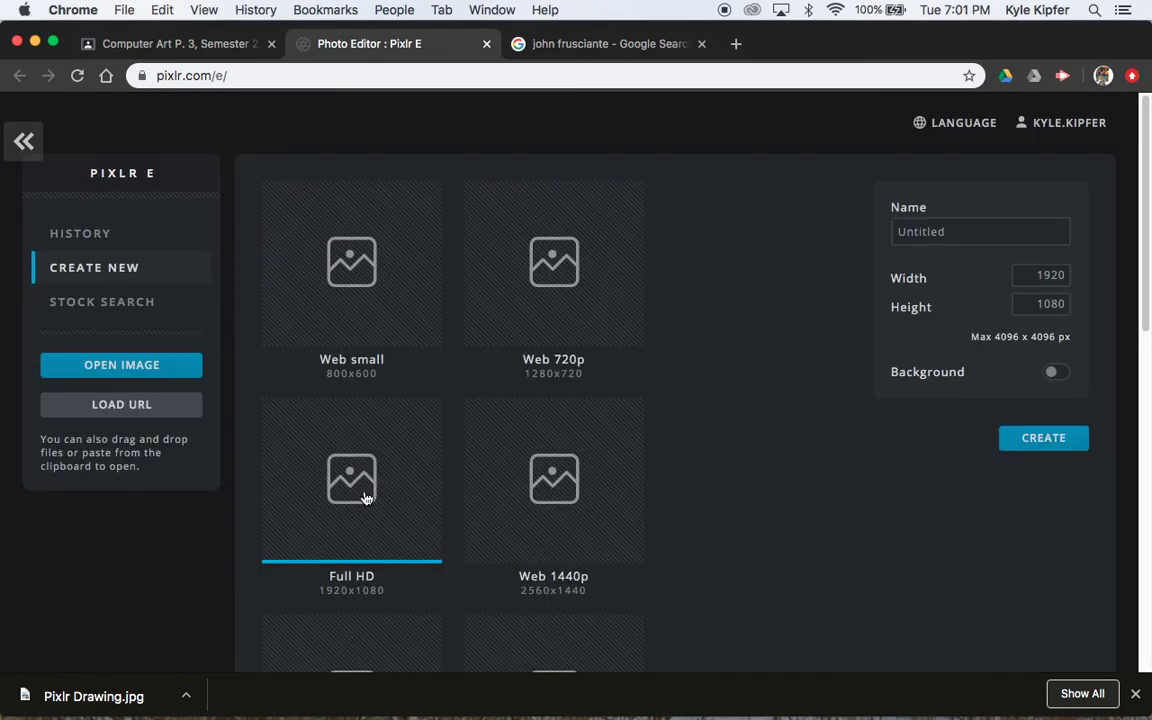
pyautogui.click(982, 231)
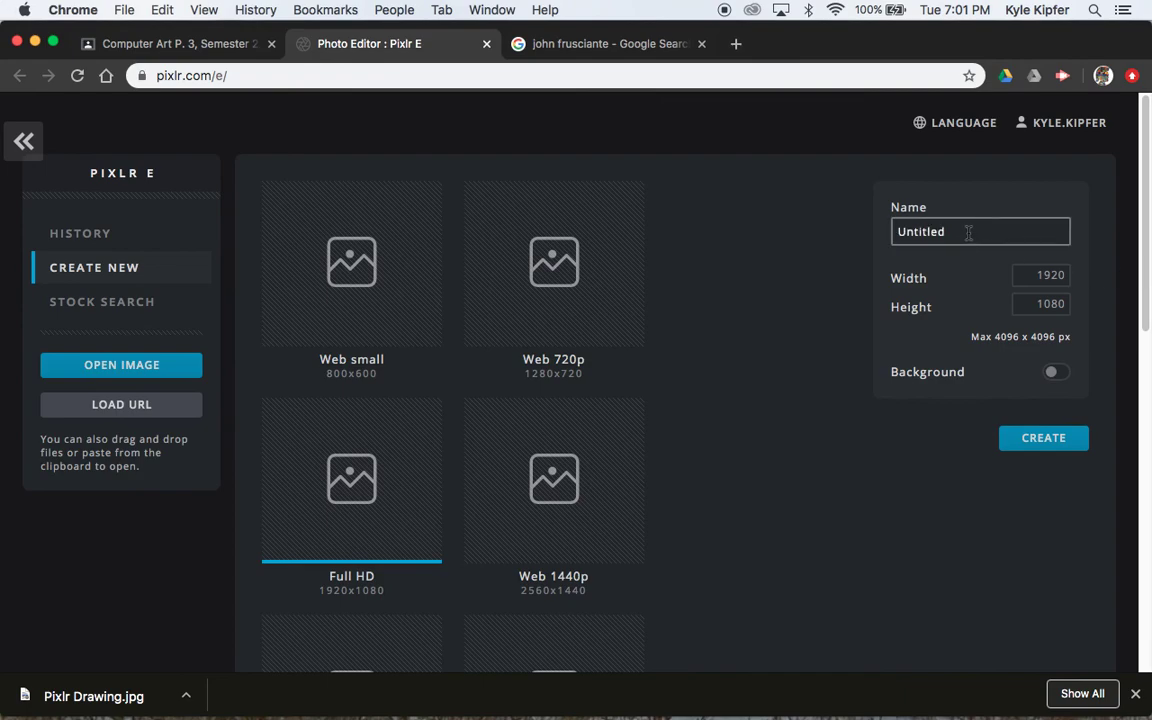
pyautogui.press('BackSpace')
pyautogui.press('BackSpace')
pyautogui.press('BackSpace')
pyautogui.press('BackSpace')
pyautogui.press('BackSpace')
pyautogui.press('BackSpace')
pyautogui.press('BackSpace')
pyautogui.press('BackSpace')
pyautogui.write('Glowing Portra')
pyautogui.click(1044, 443)
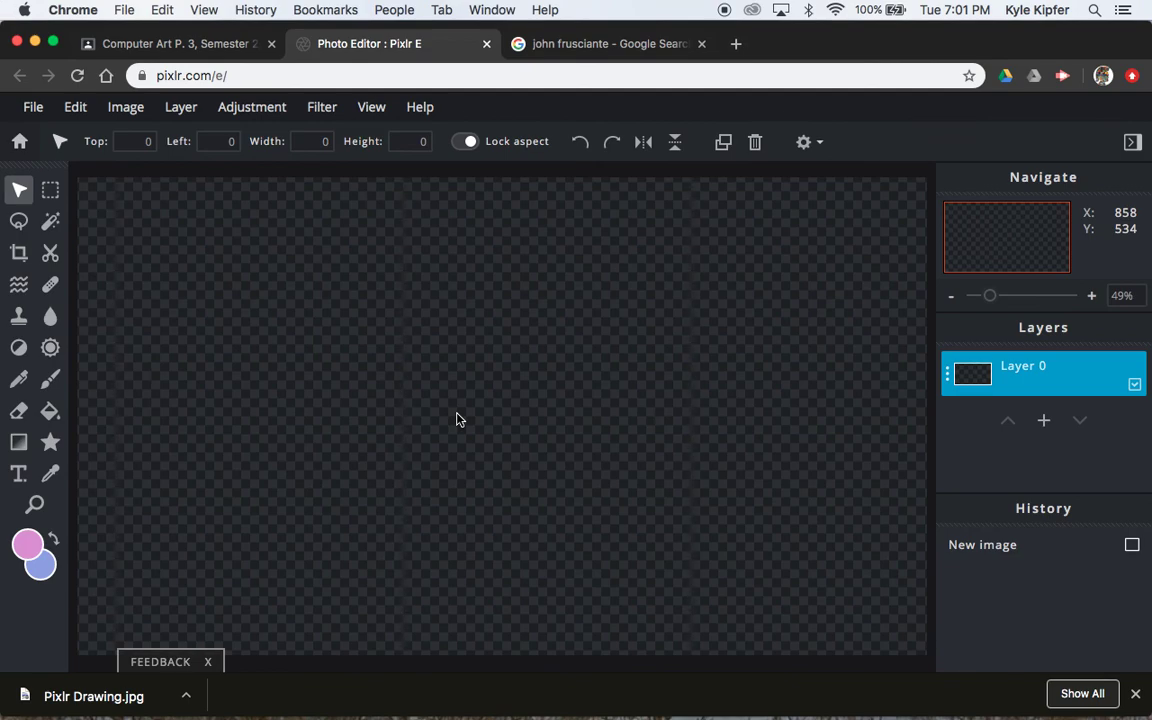
# Paste the guitarist photo and stretch it until it covers the whole canvas.
pyautogui.press('super+v')
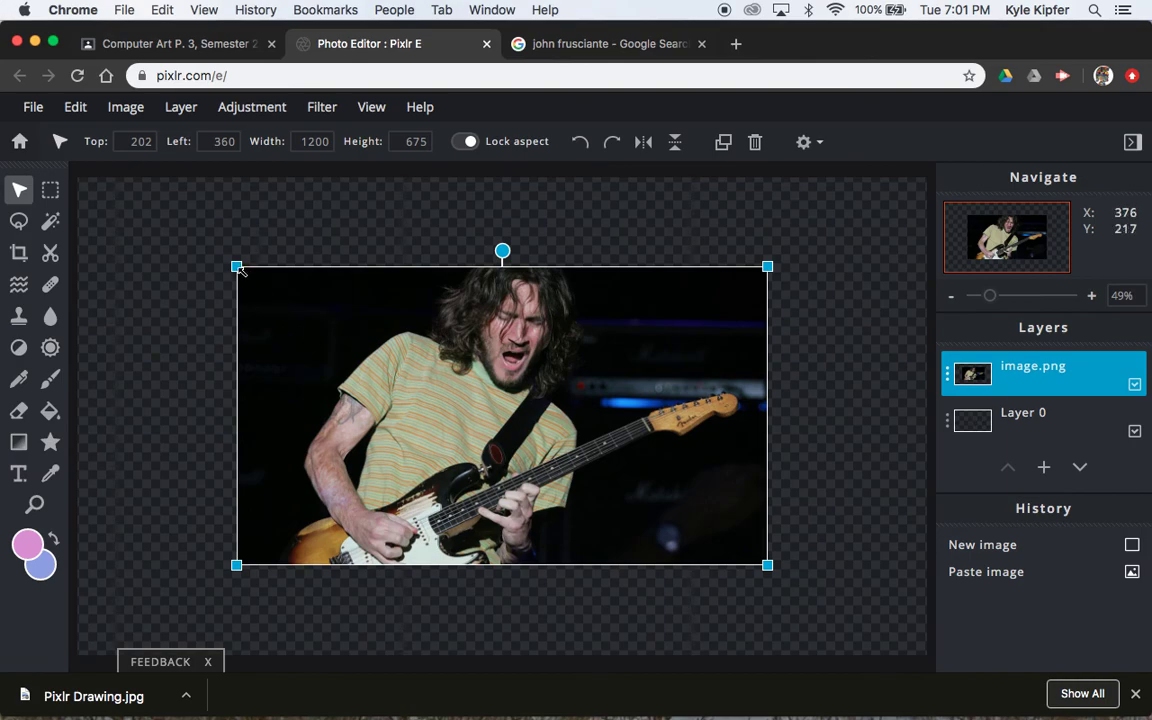
pyautogui.moveTo(236, 266); pyautogui.dragTo(70, 173)
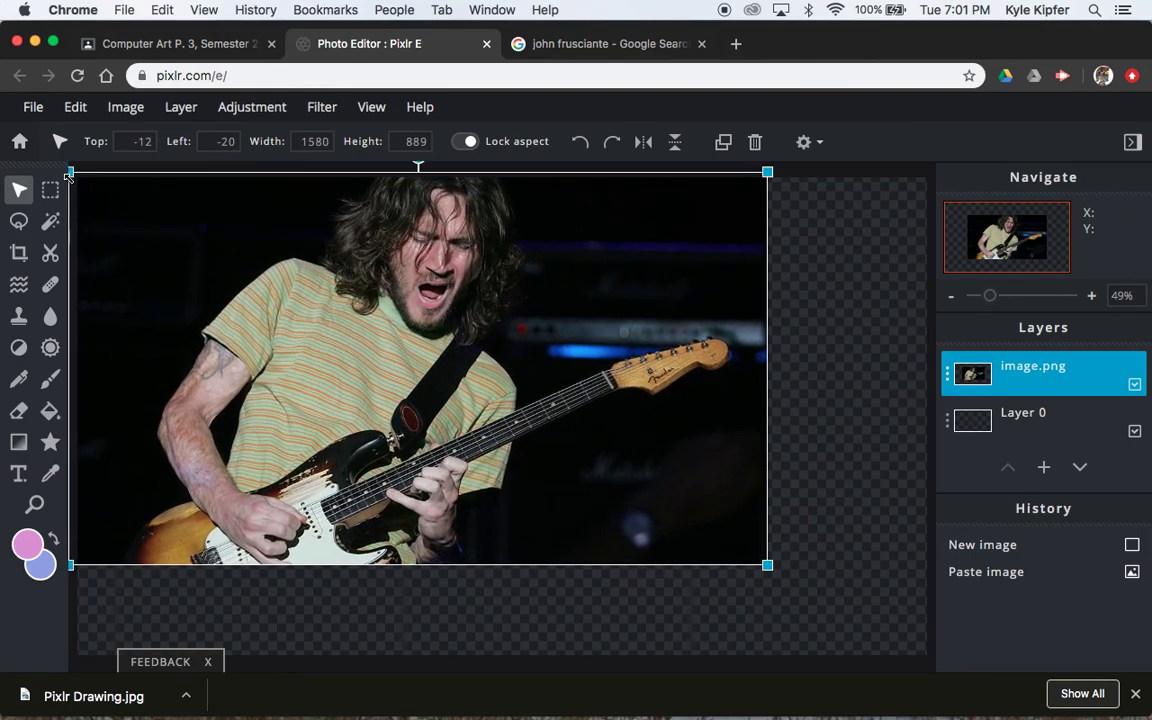
pyautogui.moveTo(770, 568); pyautogui.dragTo(937, 648)
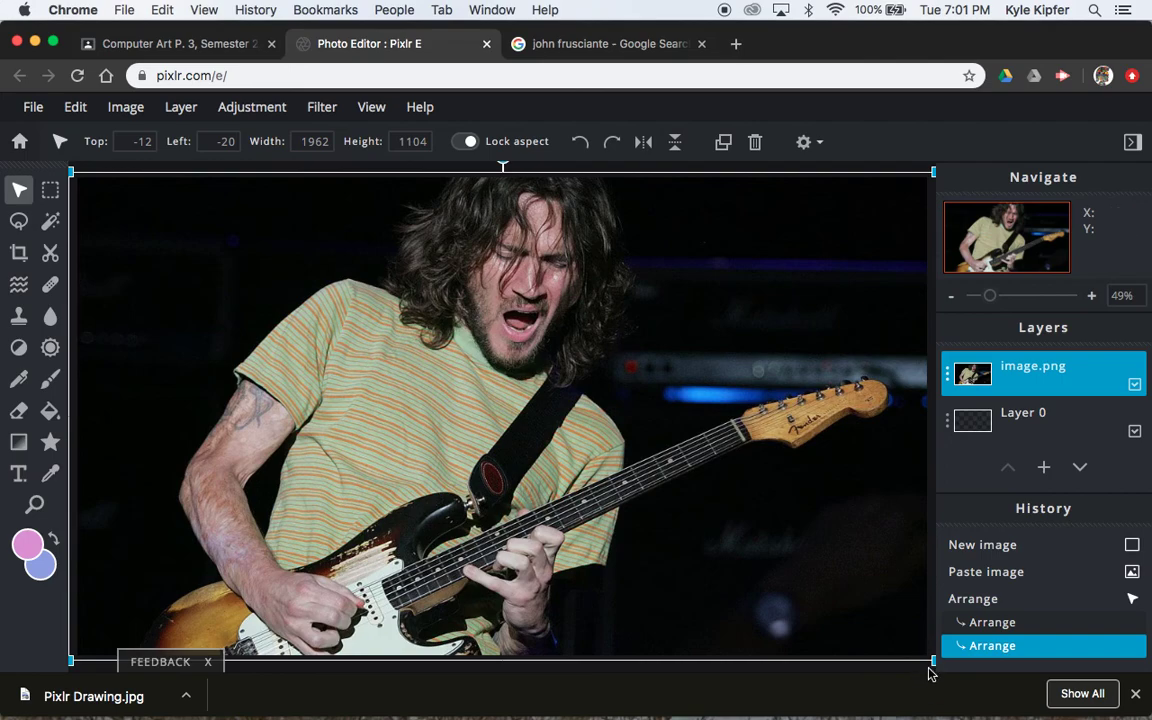
pyautogui.click(930, 665)
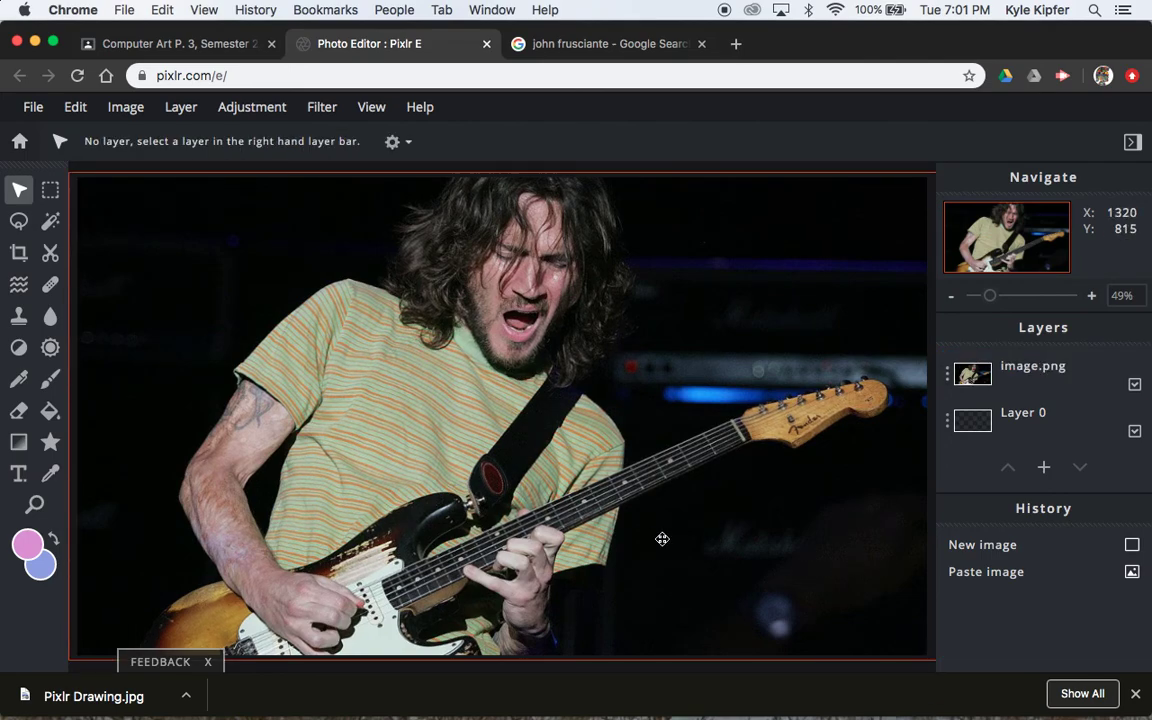
pyautogui.scroll(5, 662, 539)
pyautogui.scroll(-3, 662, 539)
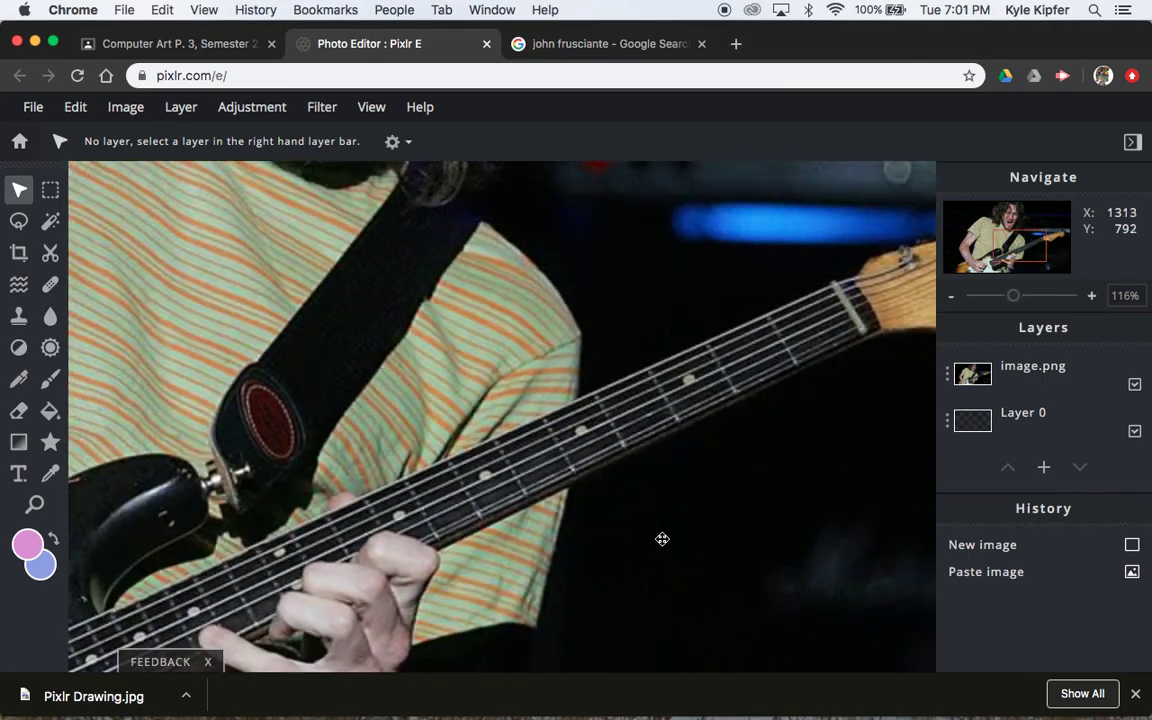
pyautogui.scroll(-4, 662, 539)
pyautogui.scroll(3, 662, 539)
pyautogui.scroll(-1, 662, 539)
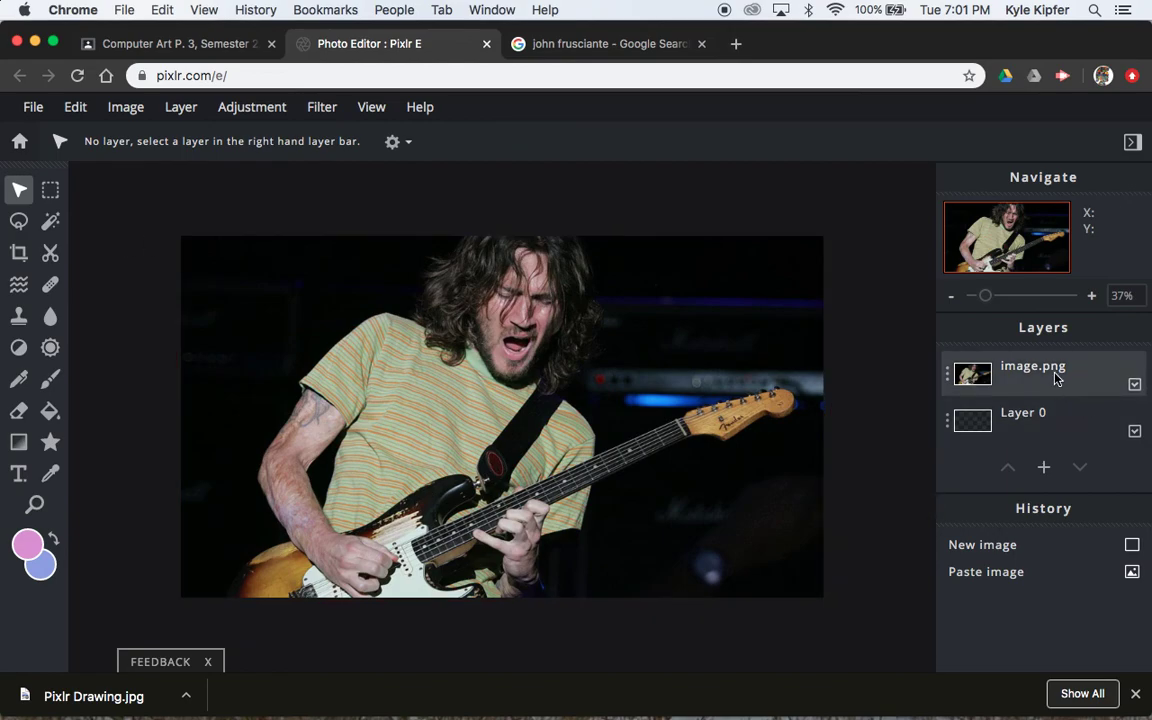
# Move Layer 0 above the photo and set the pen to Ink style, size 10.
pyautogui.moveTo(1056, 378); pyautogui.dragTo(1058, 422)
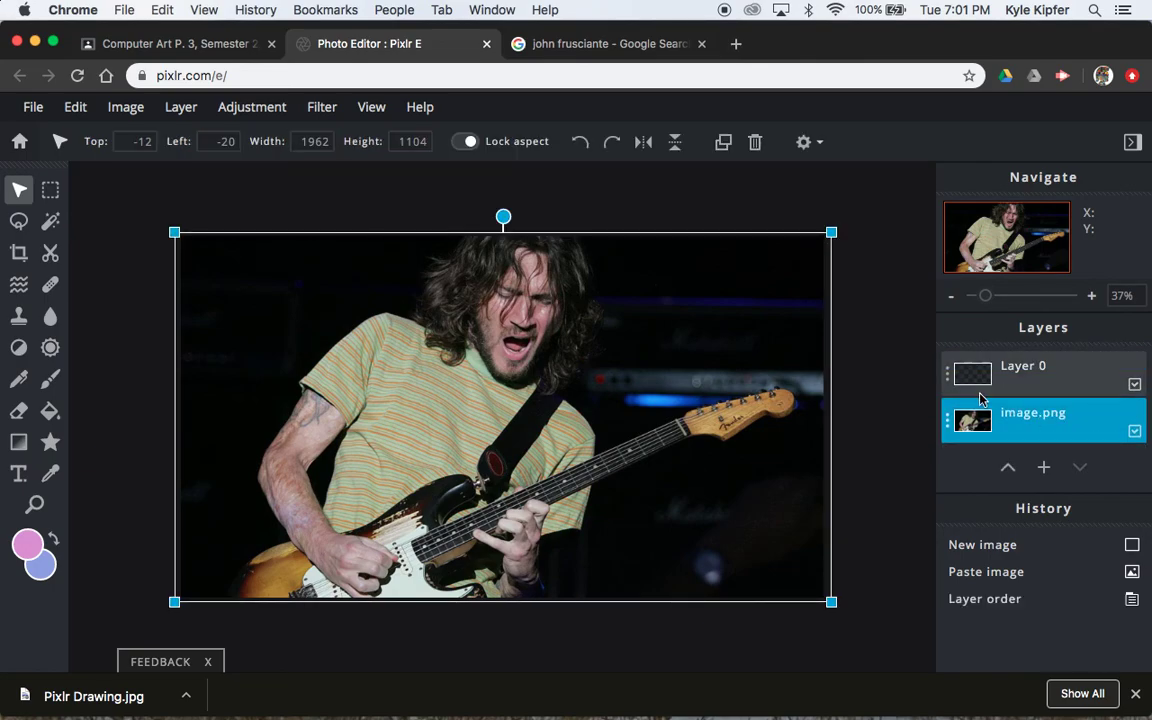
pyautogui.click(1024, 375)
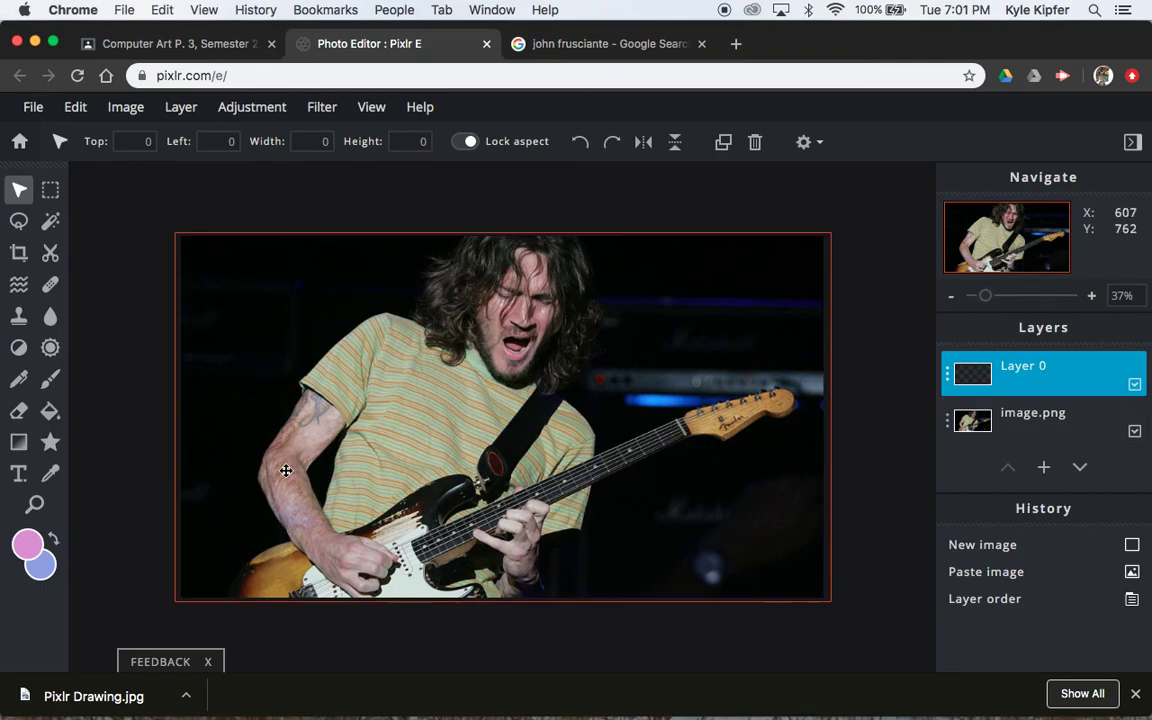
pyautogui.click(20, 380)
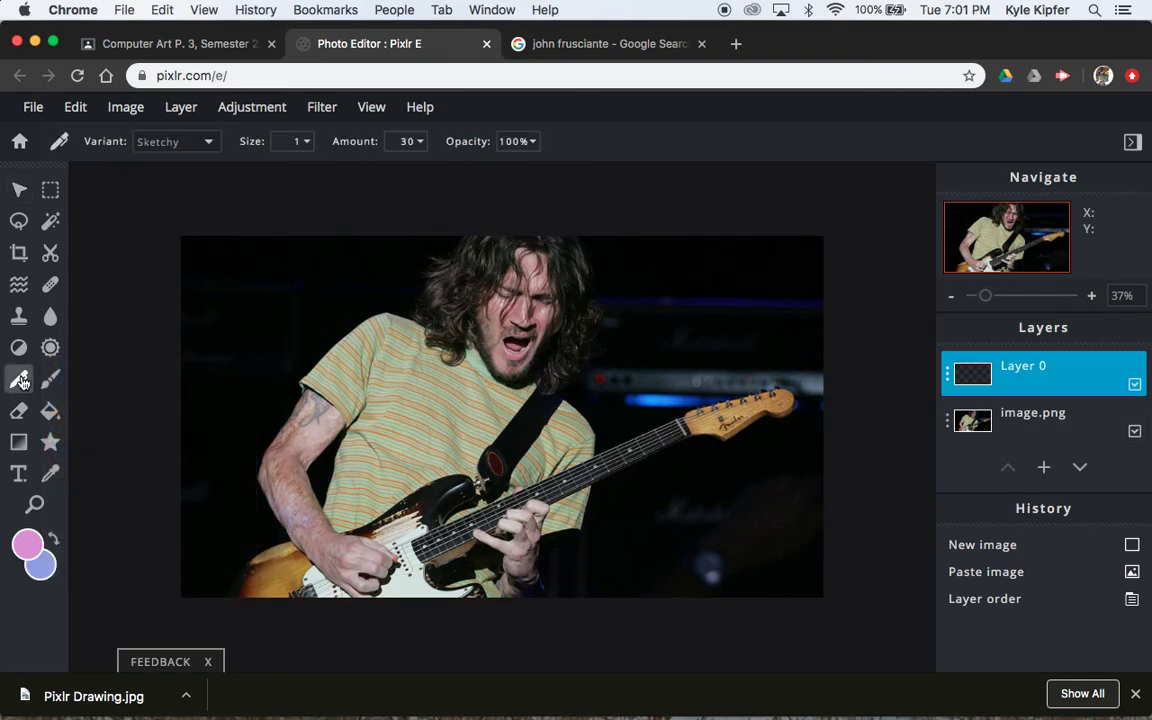
pyautogui.click(212, 143)
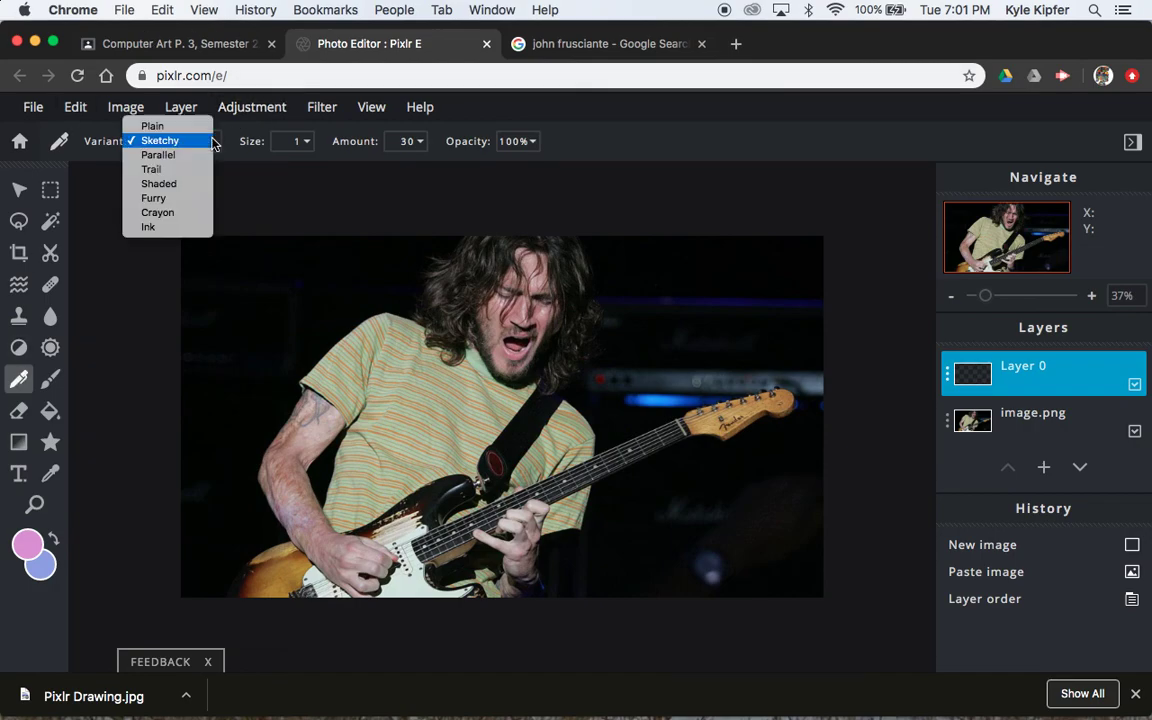
pyautogui.click(186, 227)
pyautogui.click(300, 141)
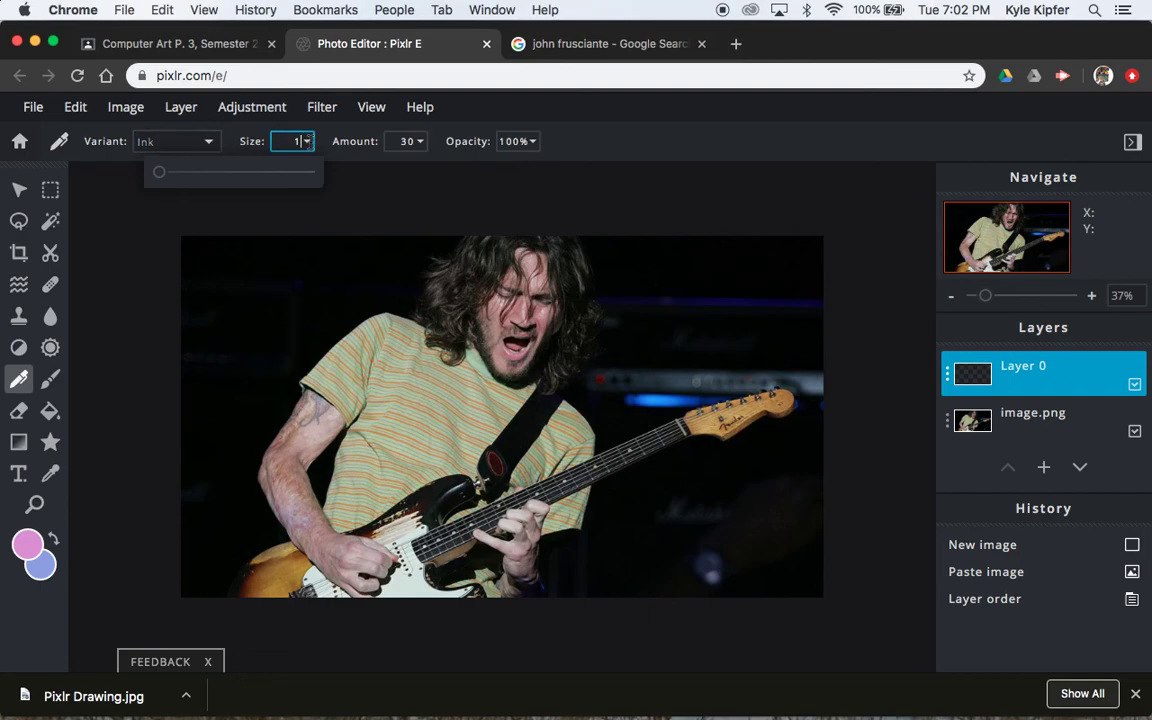
pyautogui.moveTo(159, 173); pyautogui.dragTo(424, 183)
pyautogui.click(200, 590)
# Draw pink outline strokes around the guitarist's left side, head and guitar neck.
pyautogui.moveTo(200, 590)
pyautogui.mouseDown()
pyautogui.moveTo(216, 541)
pyautogui.moveTo(256, 515)
pyautogui.moveTo(237, 452)
pyautogui.moveTo(259, 376)
pyautogui.moveTo(463, 198)
pyautogui.mouseUp()
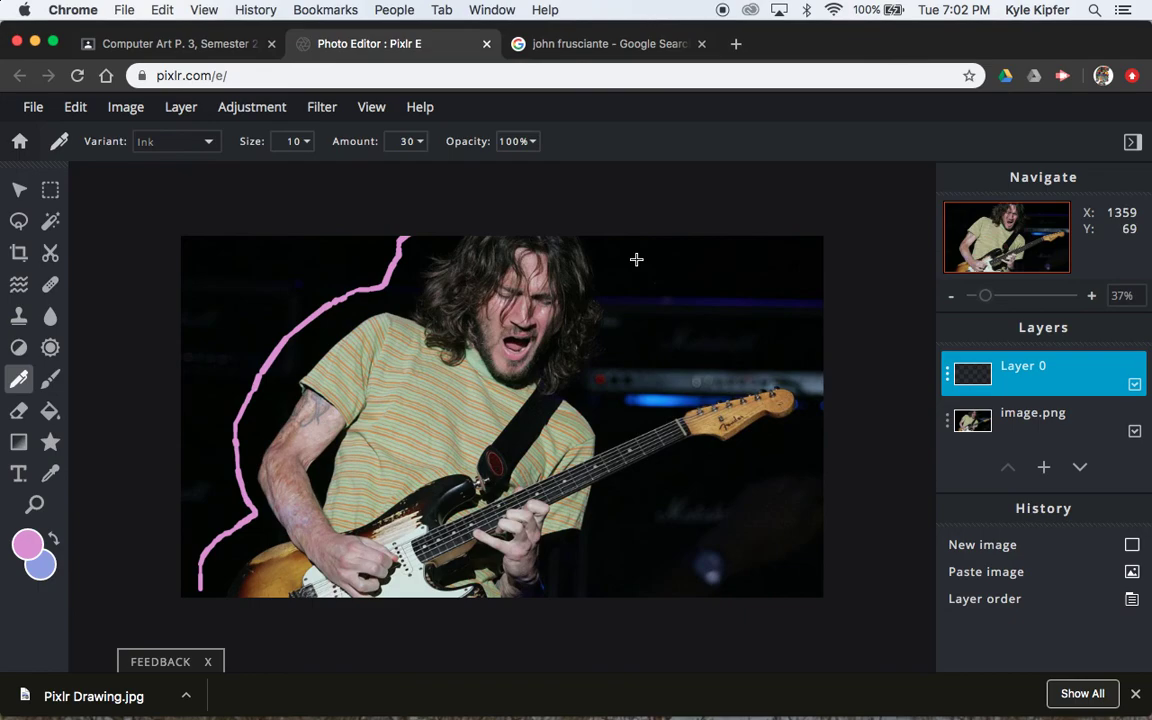
pyautogui.moveTo(601, 220)
pyautogui.mouseDown()
pyautogui.moveTo(638, 267)
pyautogui.moveTo(648, 330)
pyautogui.moveTo(607, 400)
pyautogui.moveTo(686, 361)
pyautogui.moveTo(798, 349)
pyautogui.moveTo(850, 361)
pyautogui.moveTo(823, 434)
pyautogui.moveTo(736, 479)
pyautogui.moveTo(664, 483)
pyautogui.moveTo(615, 515)
pyautogui.moveTo(606, 550)
pyautogui.moveTo(567, 590)
pyautogui.moveTo(576, 661)
pyautogui.mouseUp()
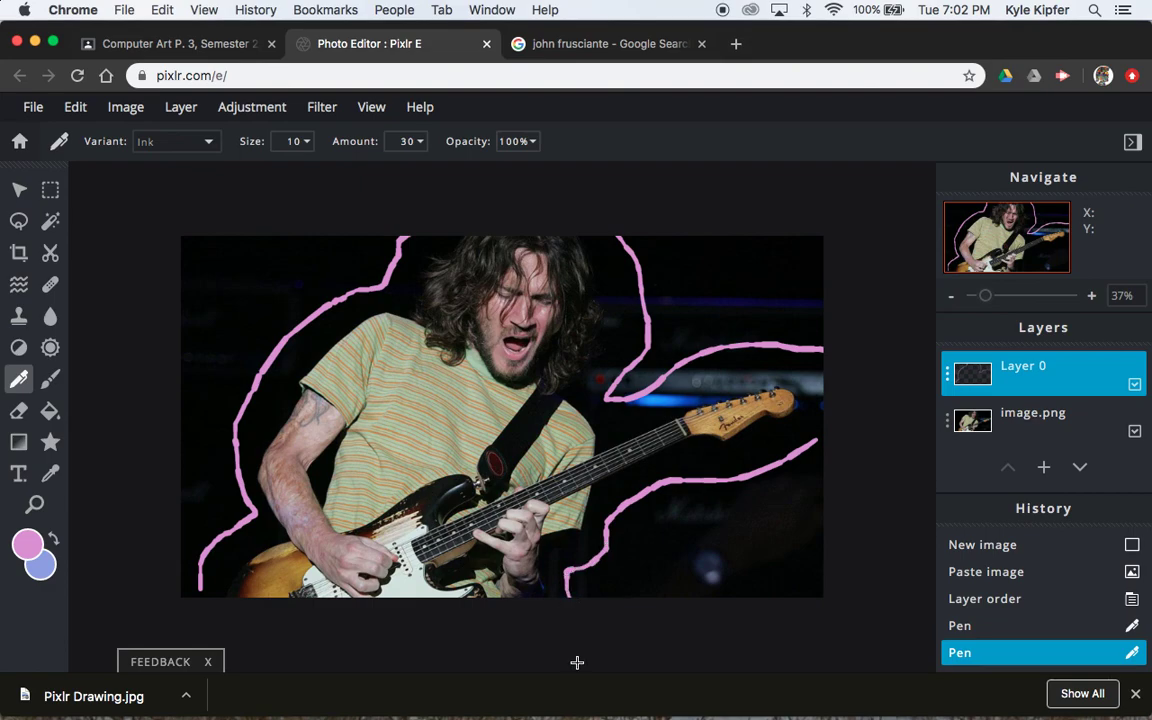
pyautogui.click(270, 112)
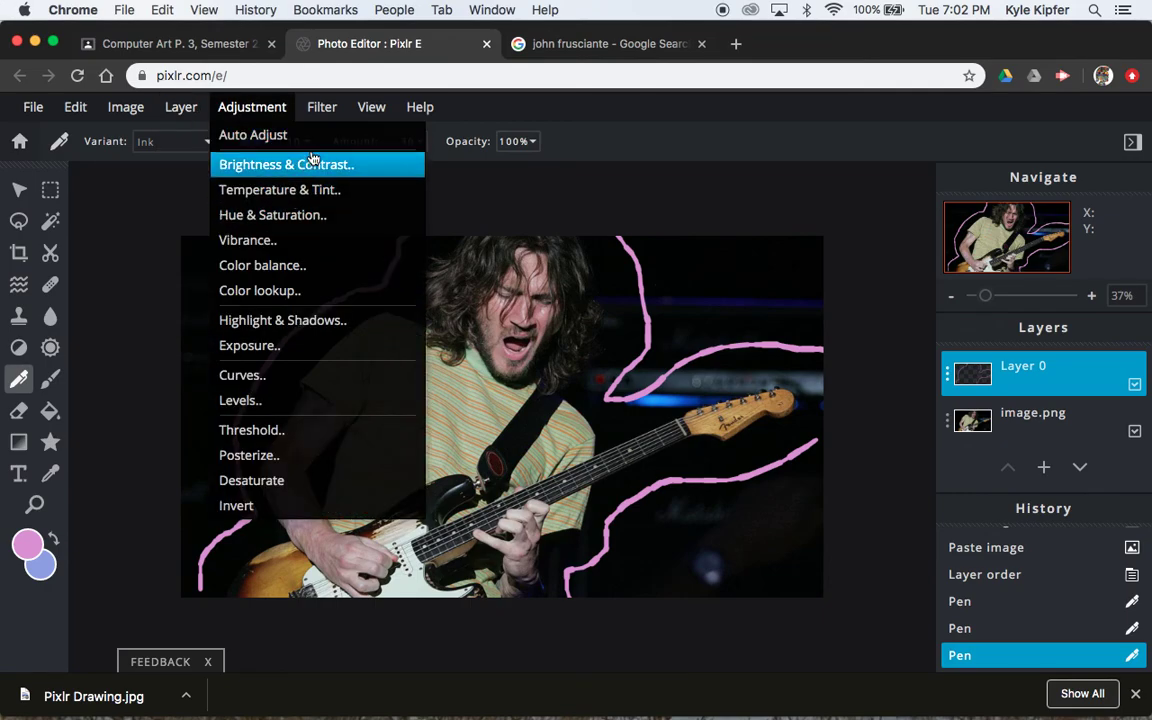
# Apply a Blur filter at amount 100 to the pink outline.
pyautogui.moveTo(318, 113)
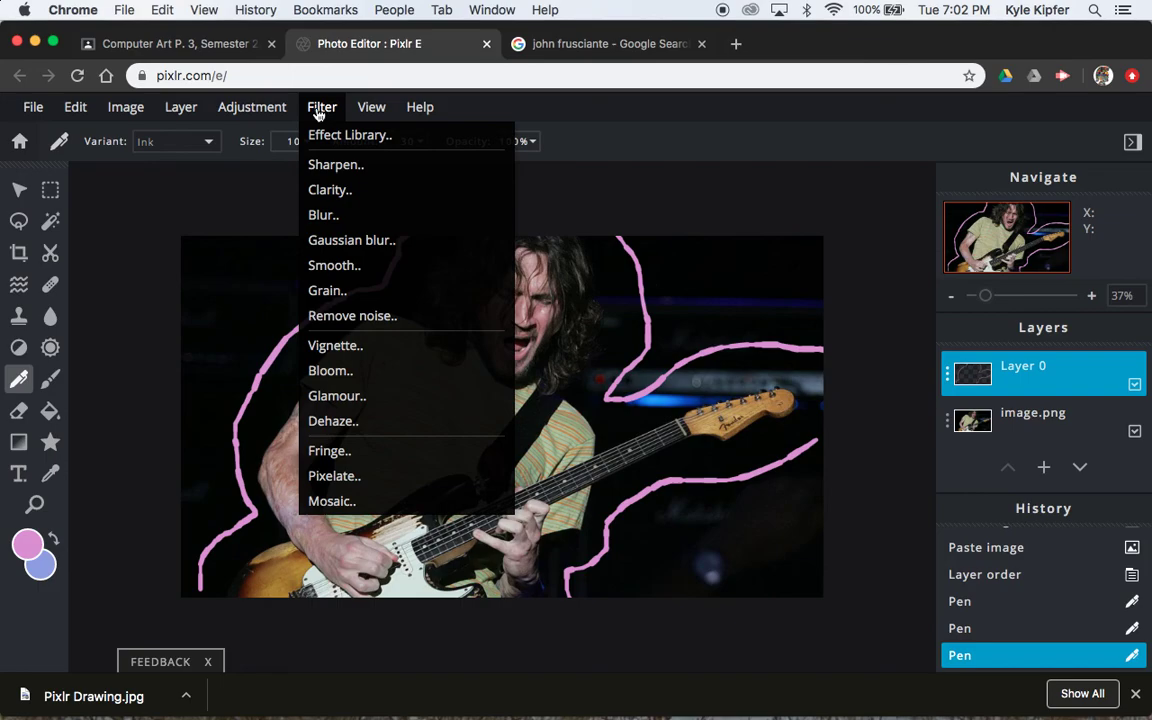
pyautogui.click(349, 217)
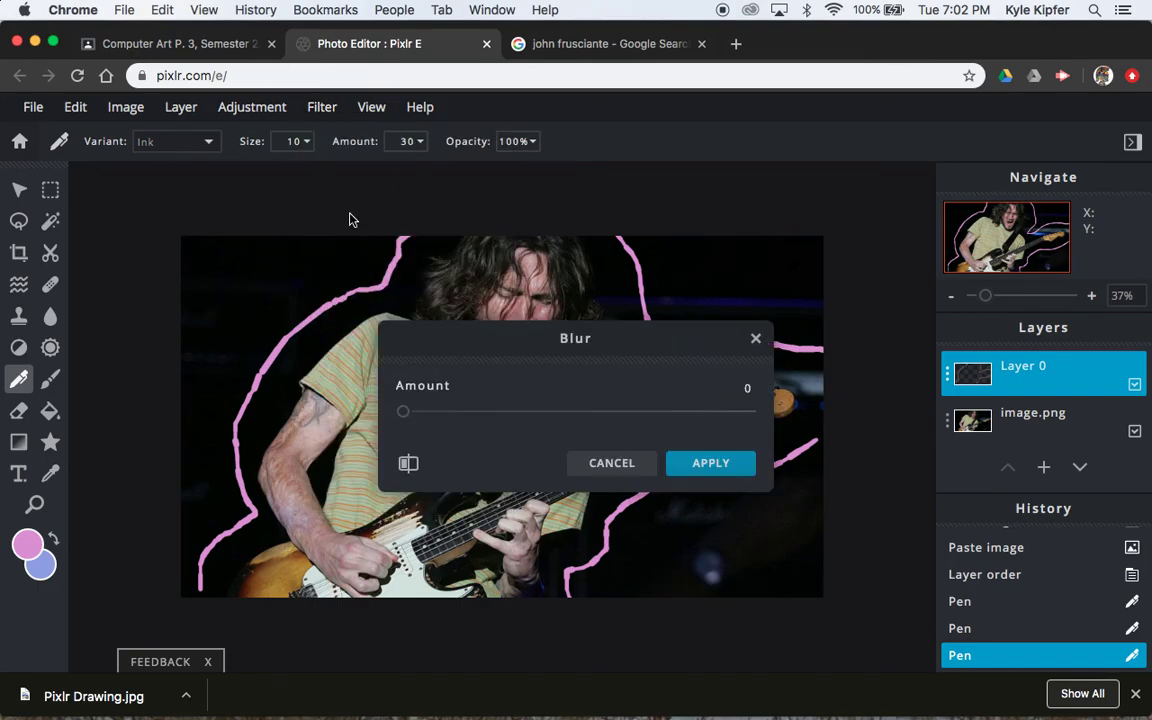
pyautogui.moveTo(403, 411); pyautogui.dragTo(839, 402)
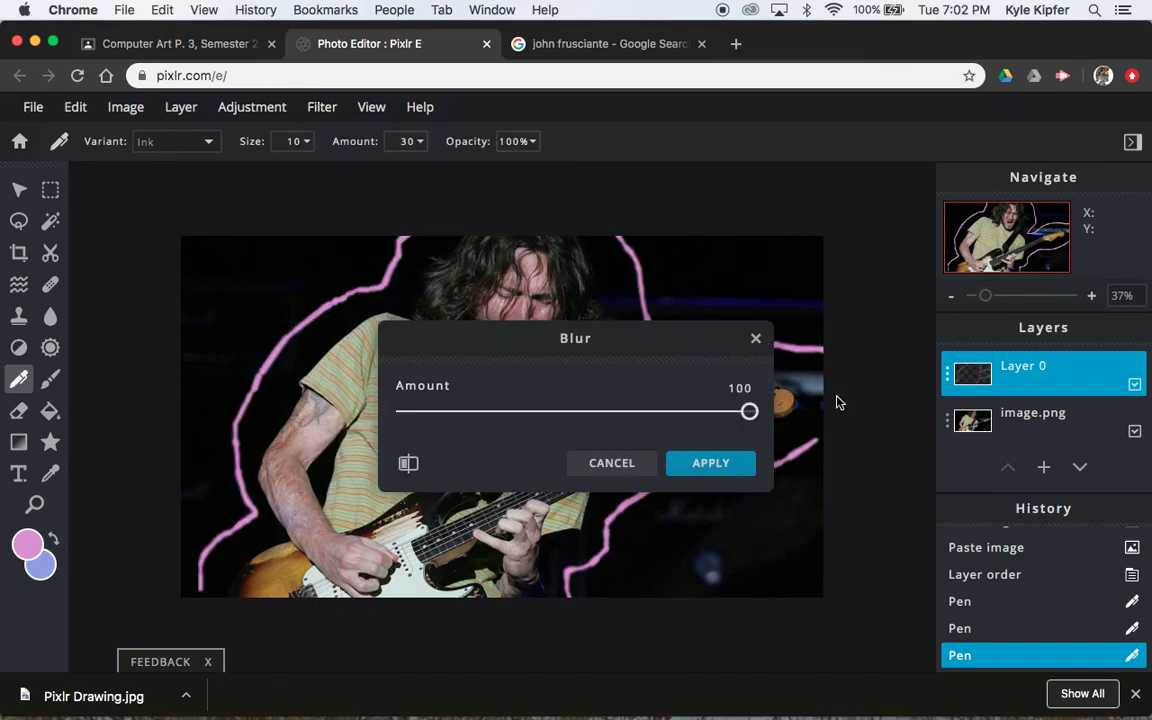
pyautogui.click(717, 468)
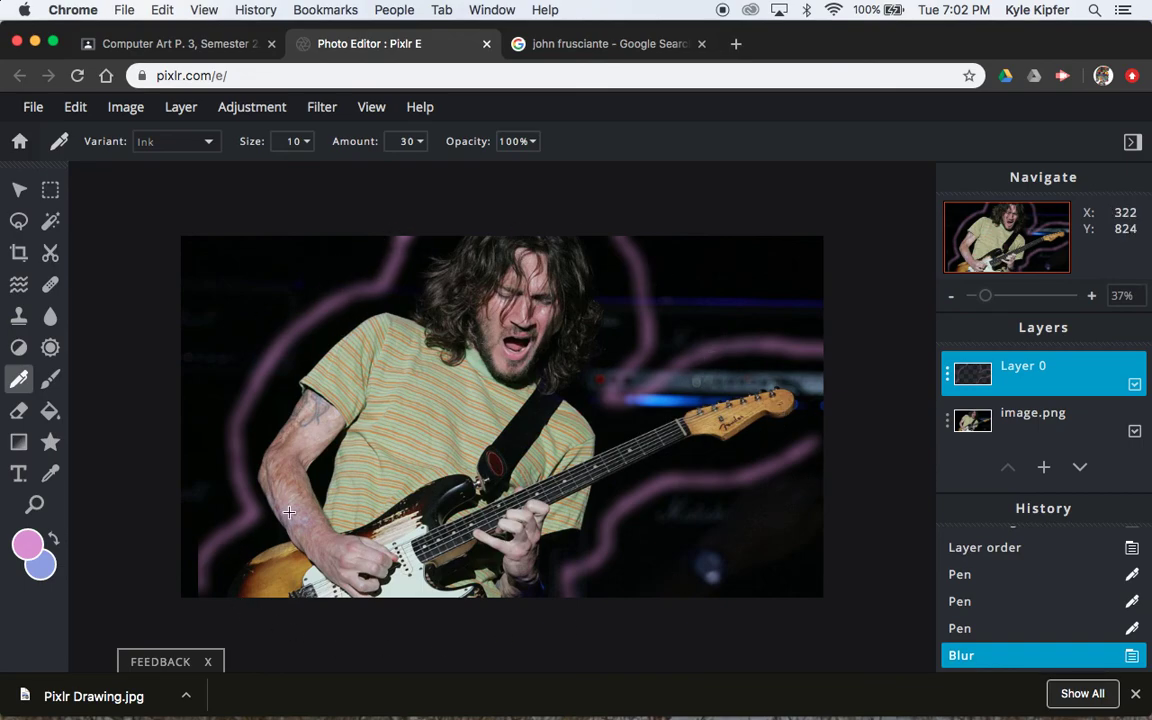
# Try a Gaussian blur at 100, then cancel it without applying any filter.
pyautogui.click(330, 107)
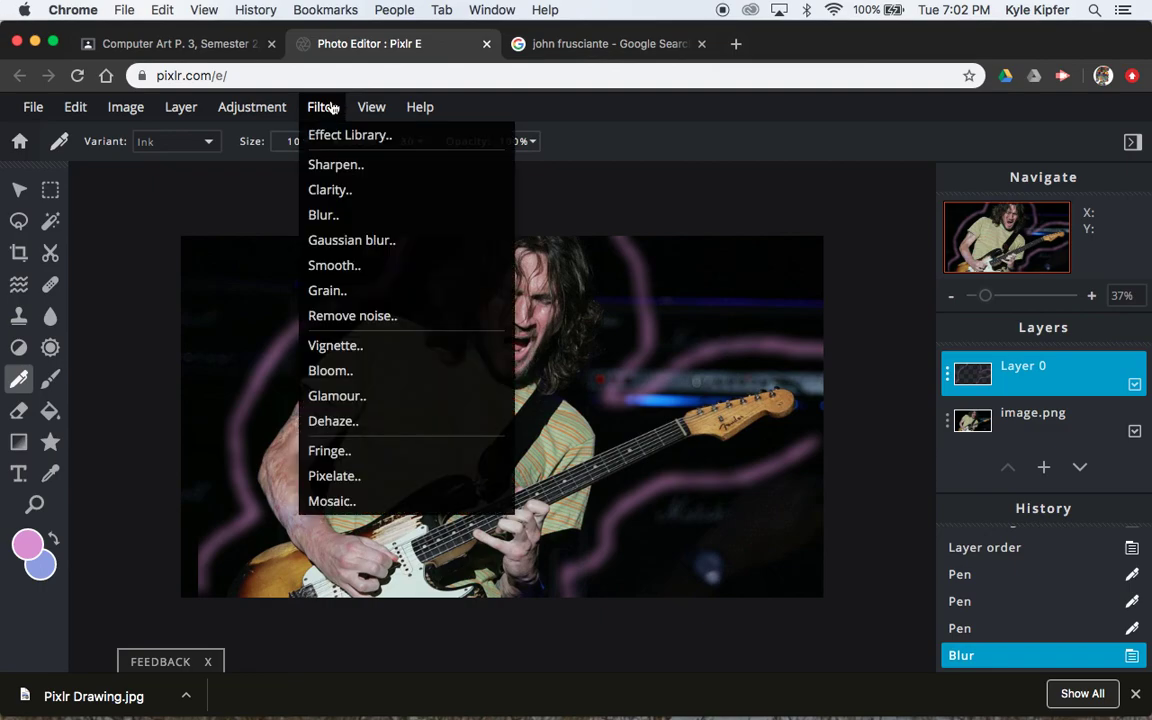
pyautogui.click(389, 241)
pyautogui.moveTo(403, 411); pyautogui.dragTo(784, 415)
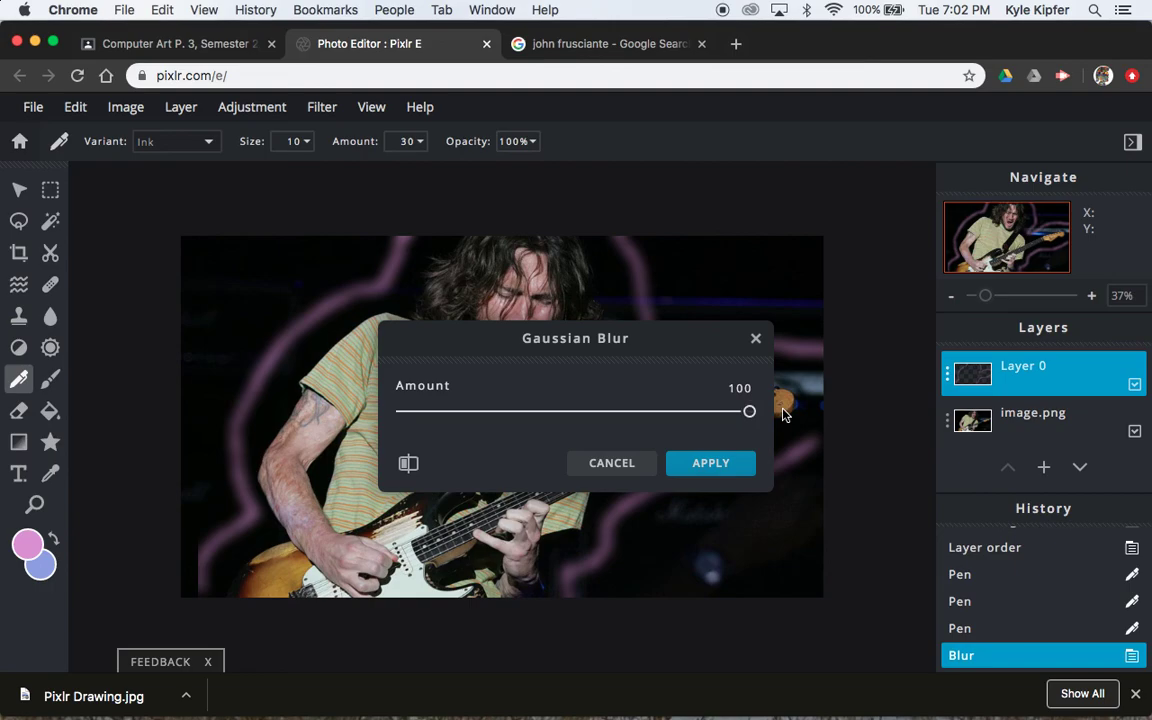
pyautogui.click(617, 468)
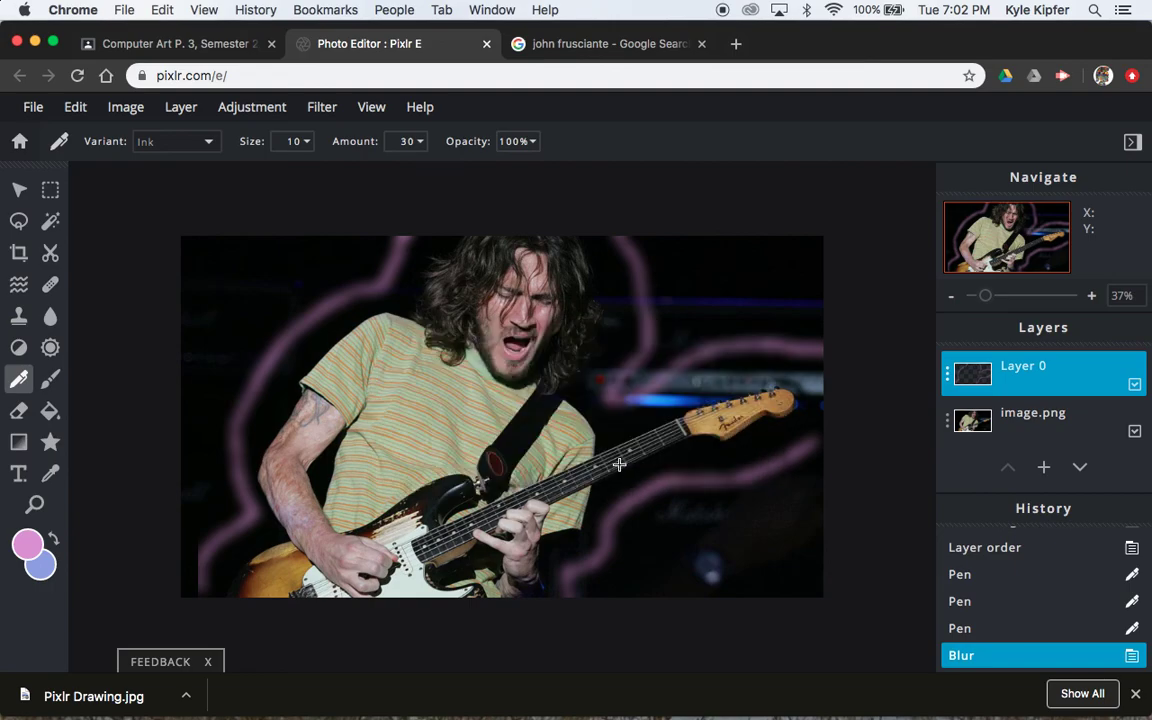
pyautogui.click(336, 116)
pyautogui.click(338, 117)
# Switch the pen to Furry style in blue and add an empty Layer 2.
pyautogui.click(213, 147)
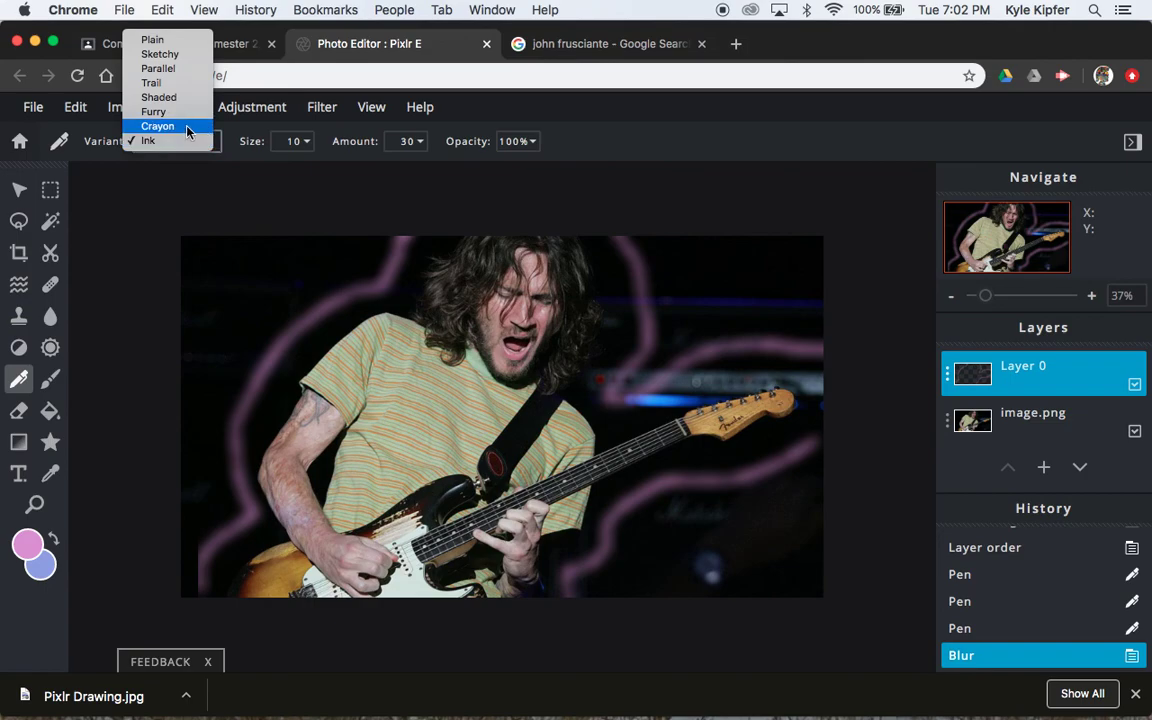
pyautogui.click(180, 113)
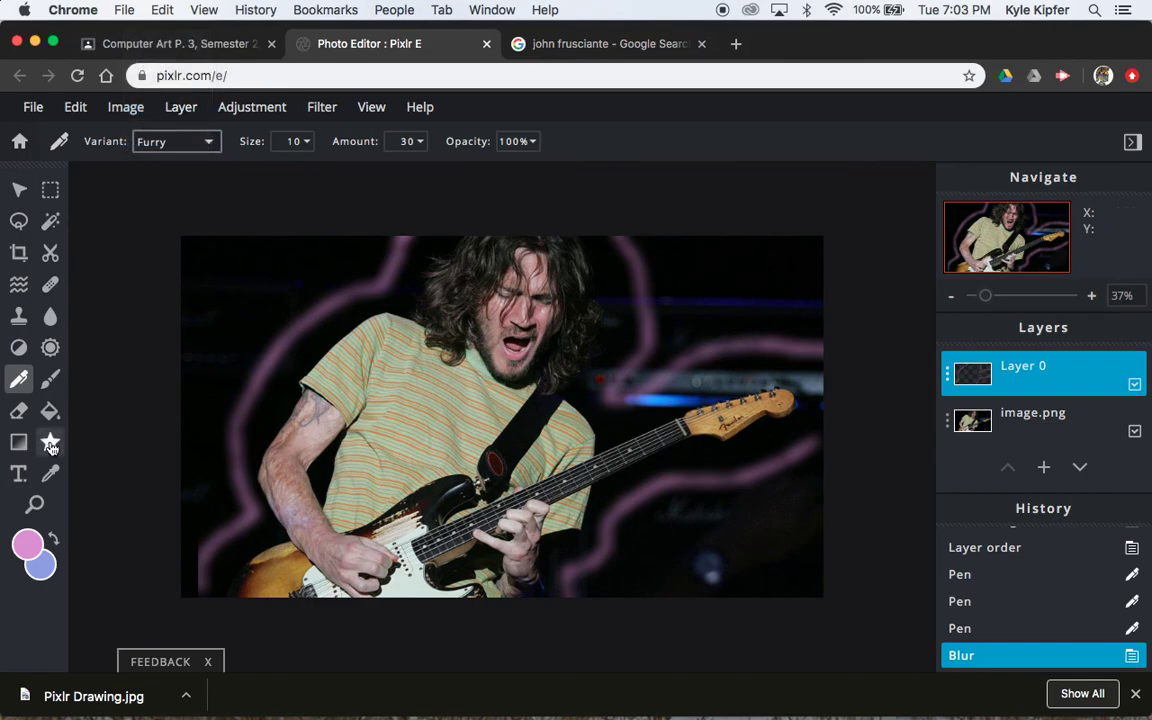
pyautogui.click(53, 539)
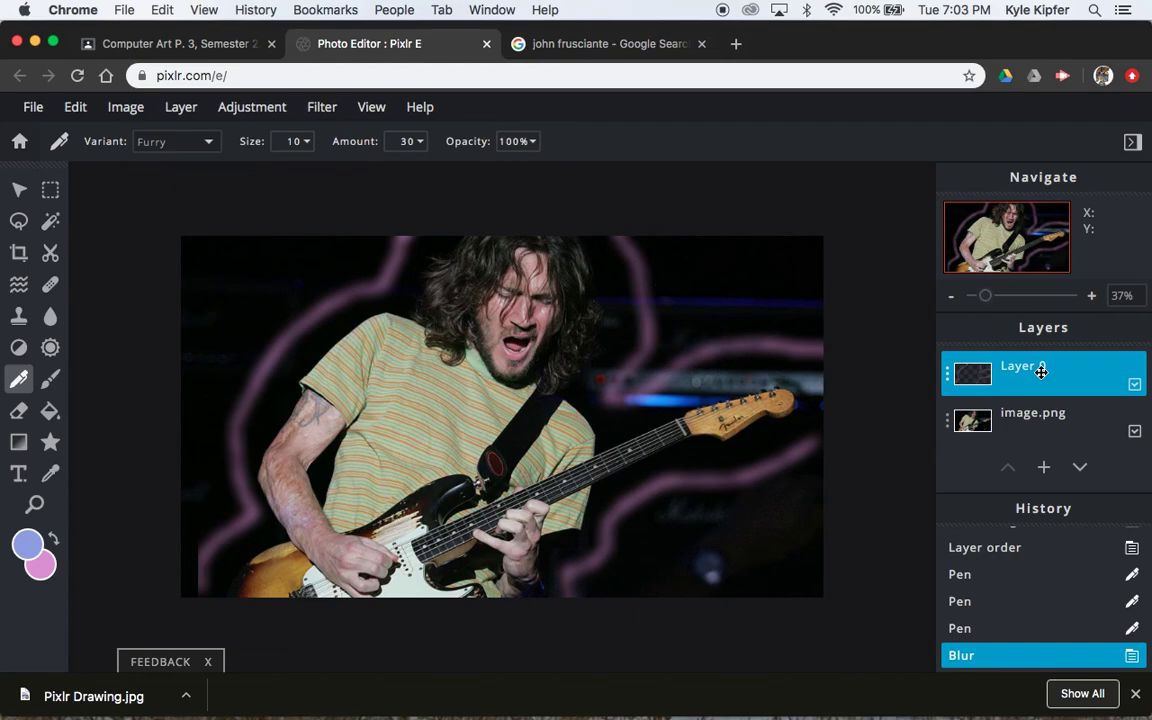
pyautogui.click(1043, 467)
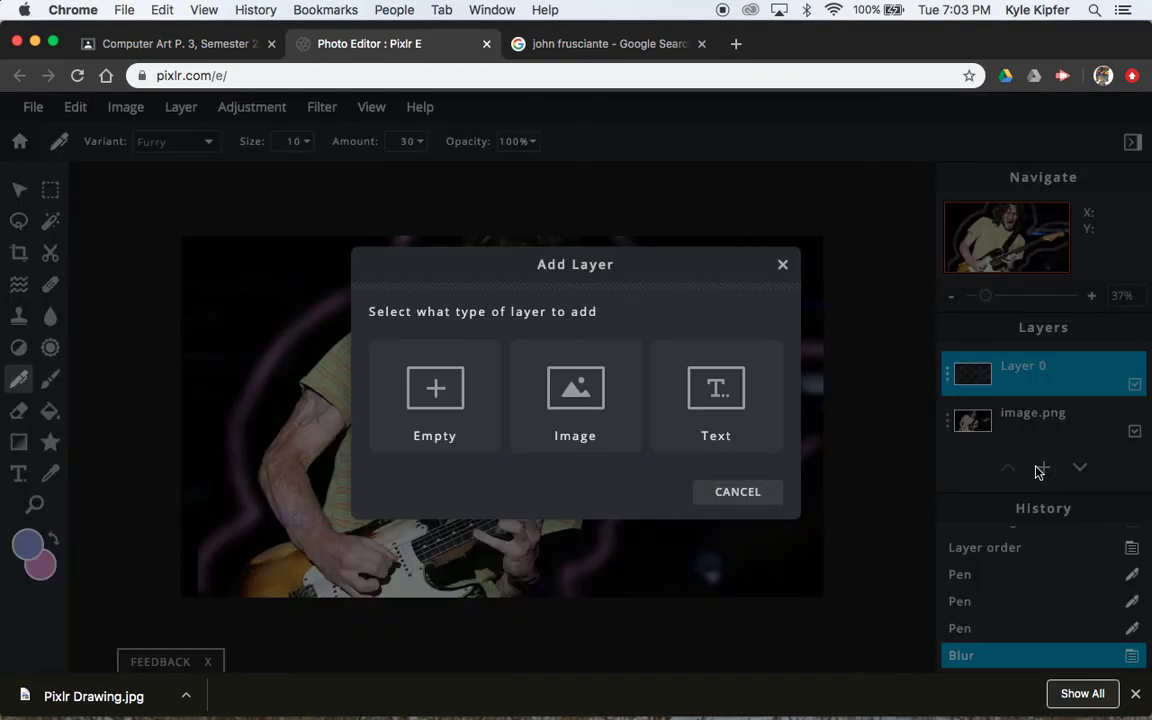
pyautogui.click(441, 379)
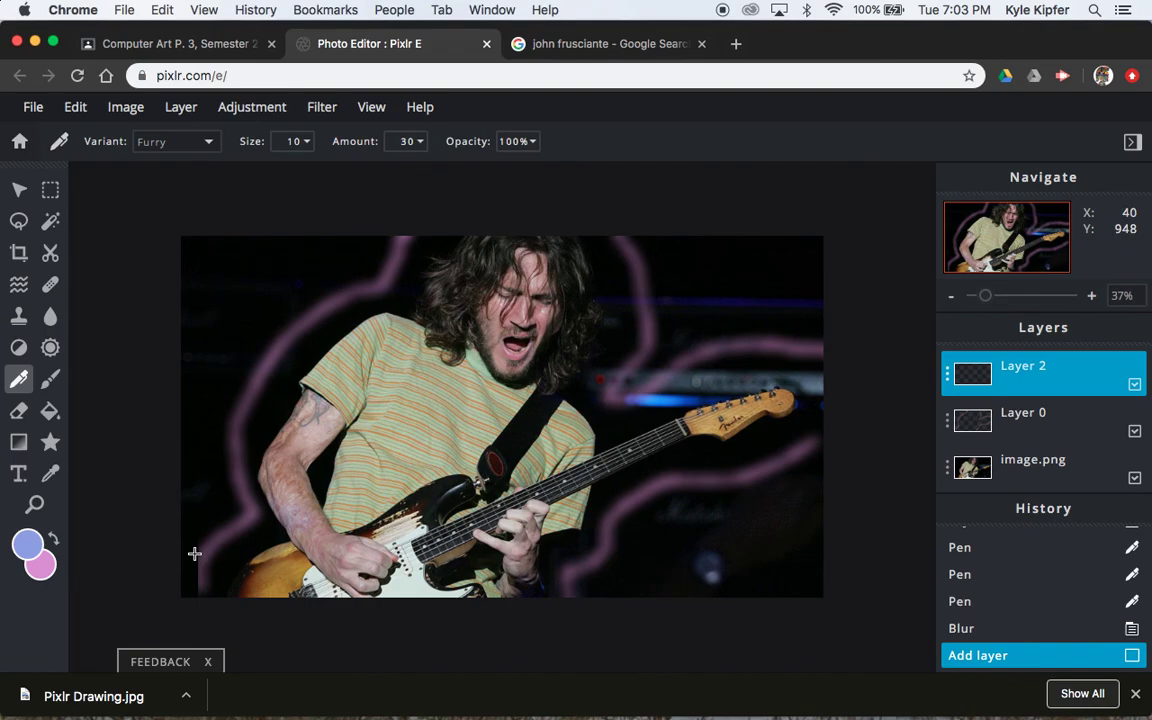
# Trace blue furry lines along the guitarist's side, head and guitar, redrawing the lower-right one.
pyautogui.moveTo(182, 541)
pyautogui.mouseDown()
pyautogui.moveTo(227, 505)
pyautogui.moveTo(218, 414)
pyautogui.moveTo(253, 348)
pyautogui.moveTo(330, 288)
pyautogui.moveTo(386, 273)
pyautogui.moveTo(411, 213)
pyautogui.mouseUp()
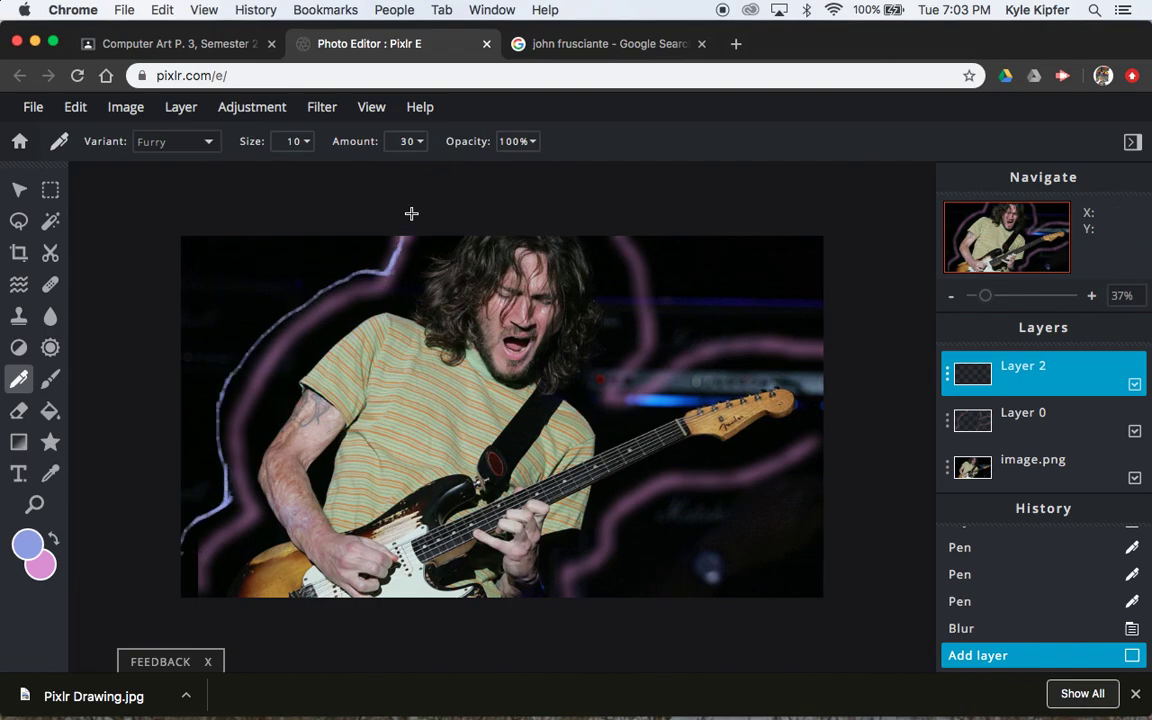
pyautogui.moveTo(604, 234)
pyautogui.mouseDown()
pyautogui.moveTo(633, 279)
pyautogui.moveTo(602, 396)
pyautogui.moveTo(609, 416)
pyautogui.moveTo(660, 360)
pyautogui.moveTo(862, 338)
pyautogui.mouseUp()
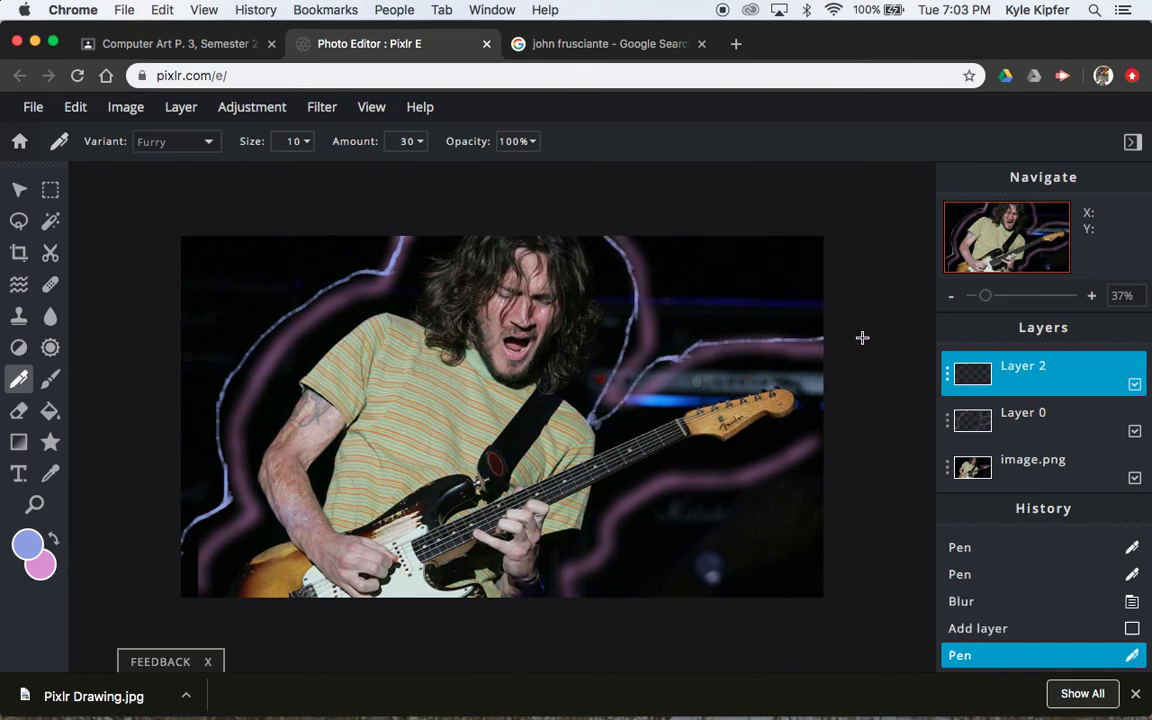
pyautogui.moveTo(819, 427)
pyautogui.mouseDown()
pyautogui.moveTo(735, 485)
pyautogui.moveTo(835, 420)
pyautogui.moveTo(801, 462)
pyautogui.moveTo(616, 519)
pyautogui.moveTo(596, 562)
pyautogui.moveTo(561, 594)
pyautogui.moveTo(575, 630)
pyautogui.moveTo(641, 552)
pyautogui.moveTo(732, 485)
pyautogui.mouseUp()
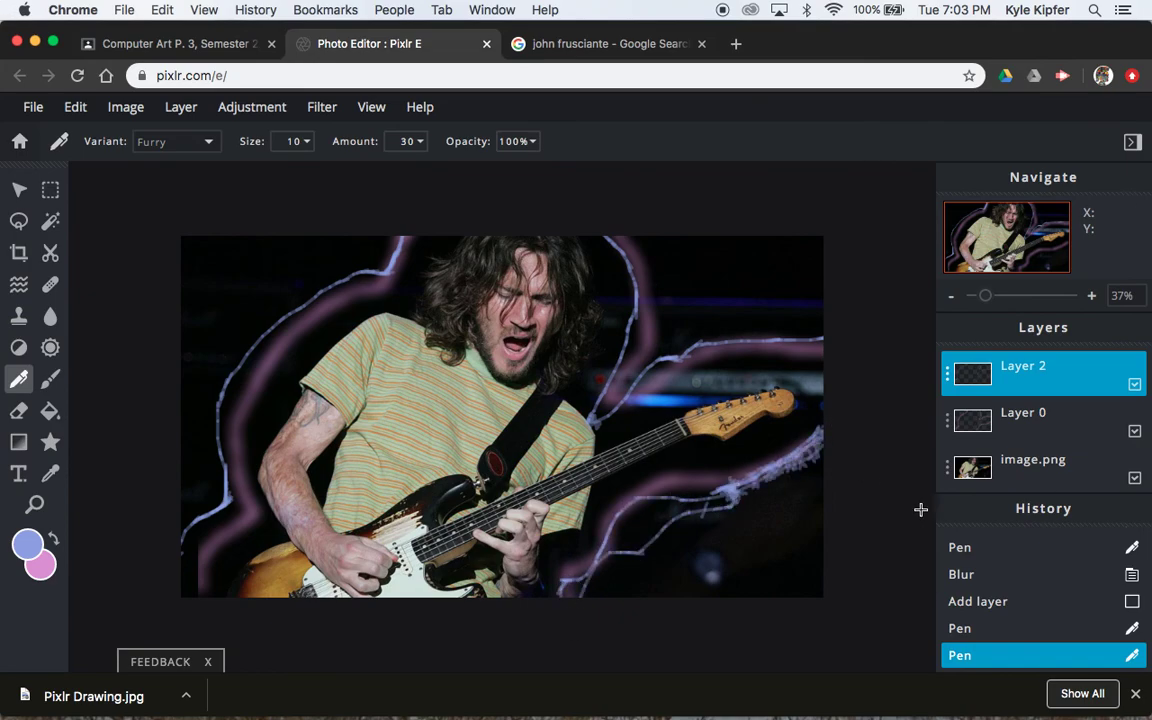
pyautogui.press('super+z')
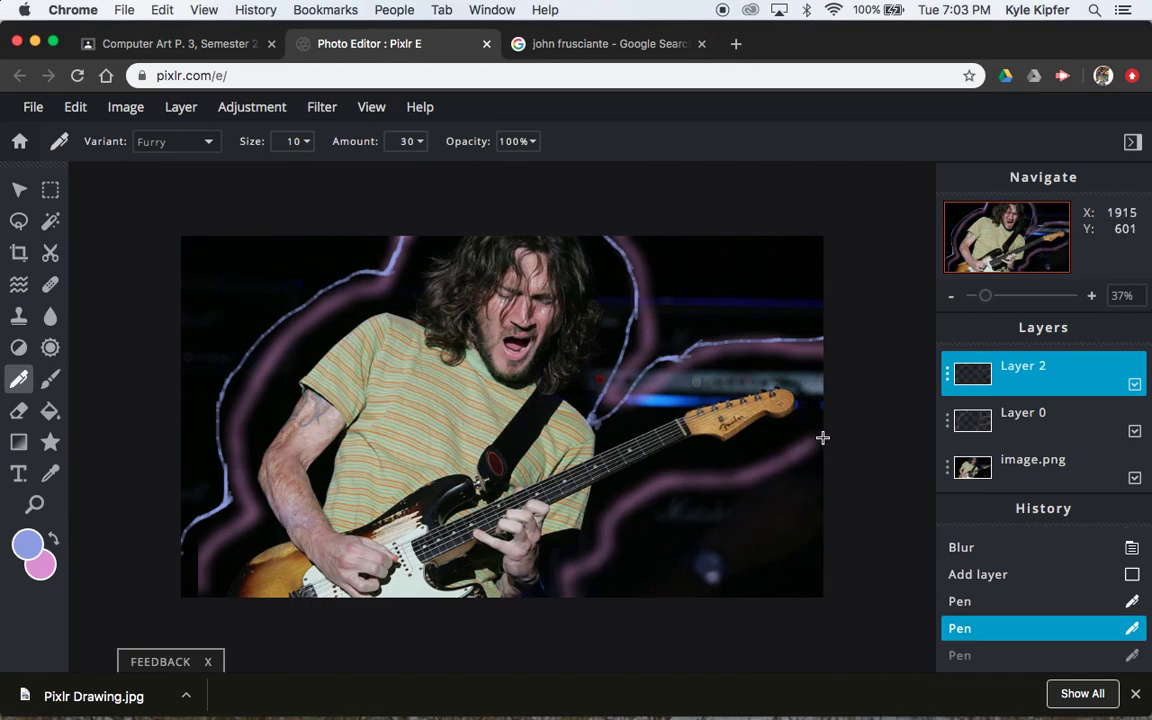
pyautogui.moveTo(822, 437)
pyautogui.mouseDown()
pyautogui.moveTo(766, 486)
pyautogui.moveTo(653, 498)
pyautogui.moveTo(558, 603)
pyautogui.moveTo(547, 643)
pyautogui.mouseUp()
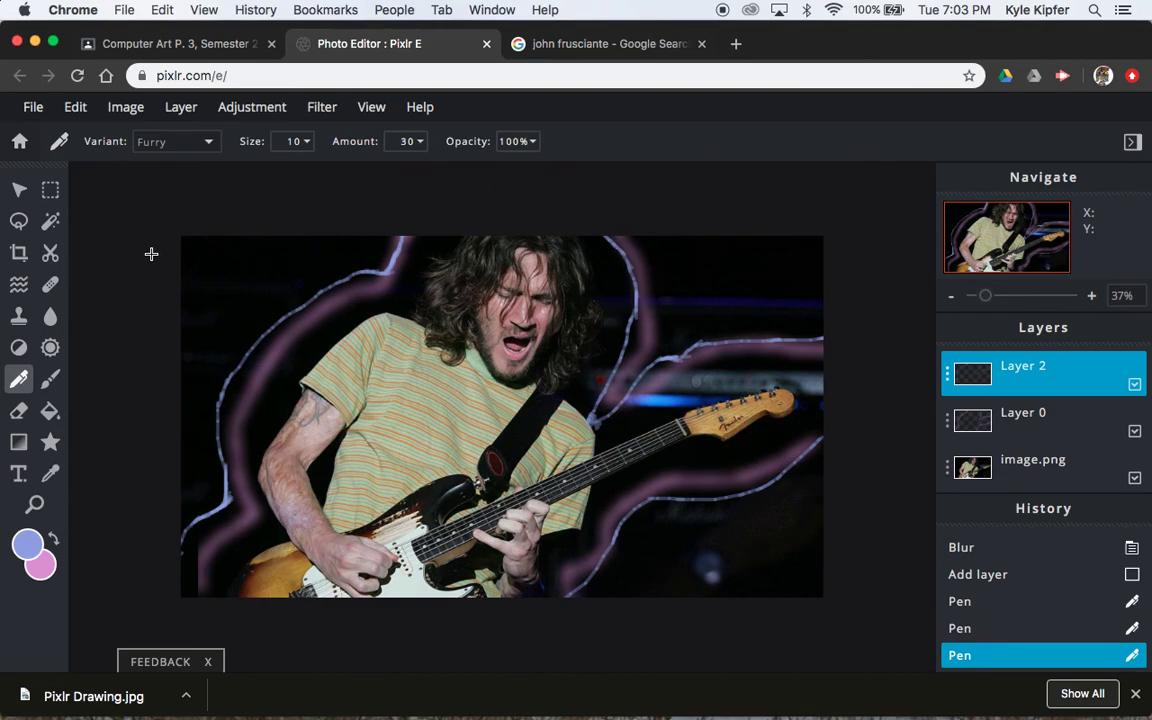
# Set the pen to Trail style in yellow-green on a new empty layer.
pyautogui.click(207, 146)
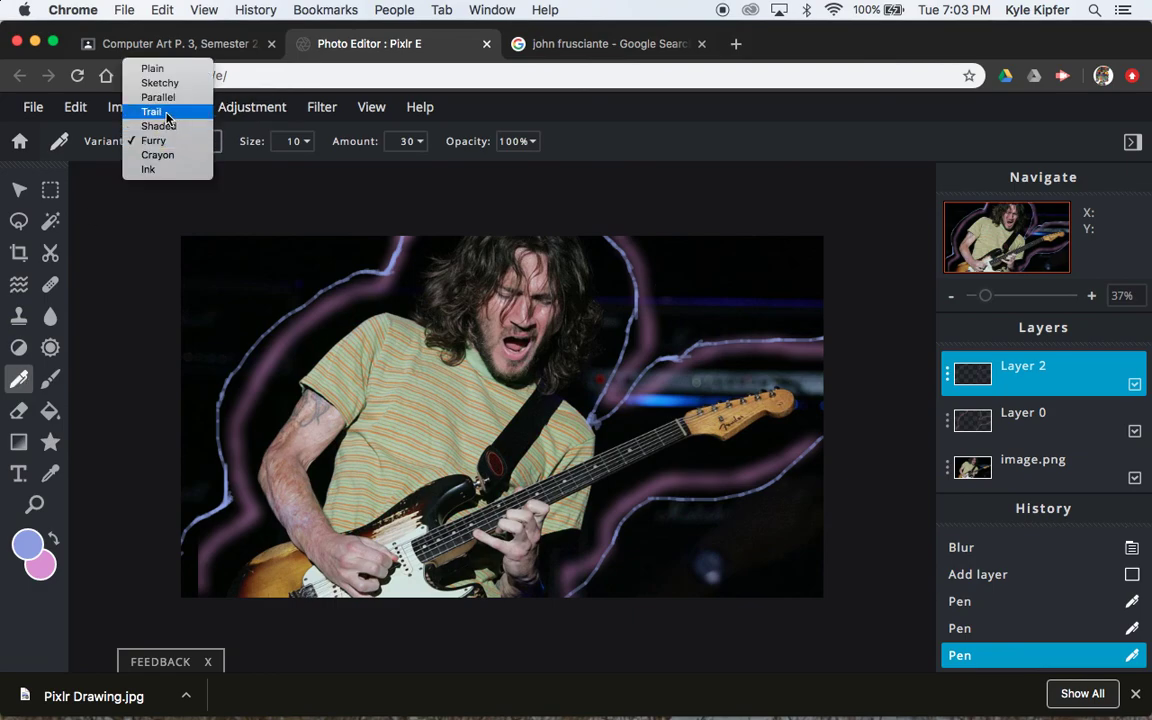
pyautogui.click(165, 112)
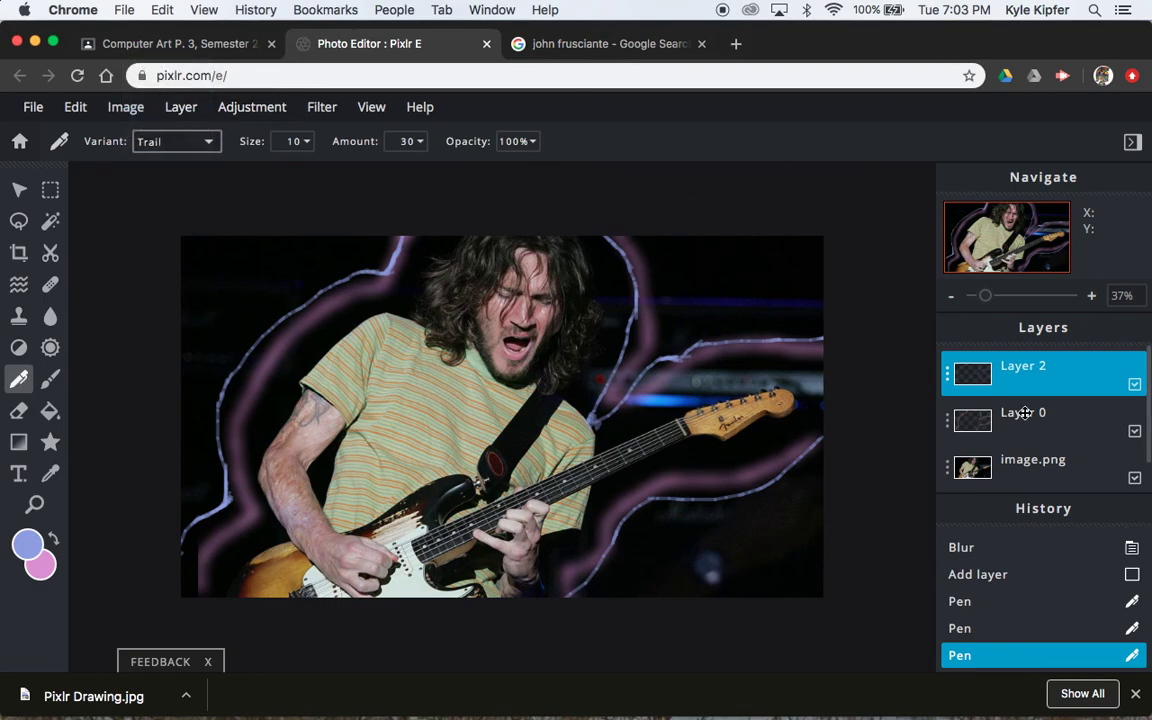
pyautogui.scroll(-1, 1048, 411)
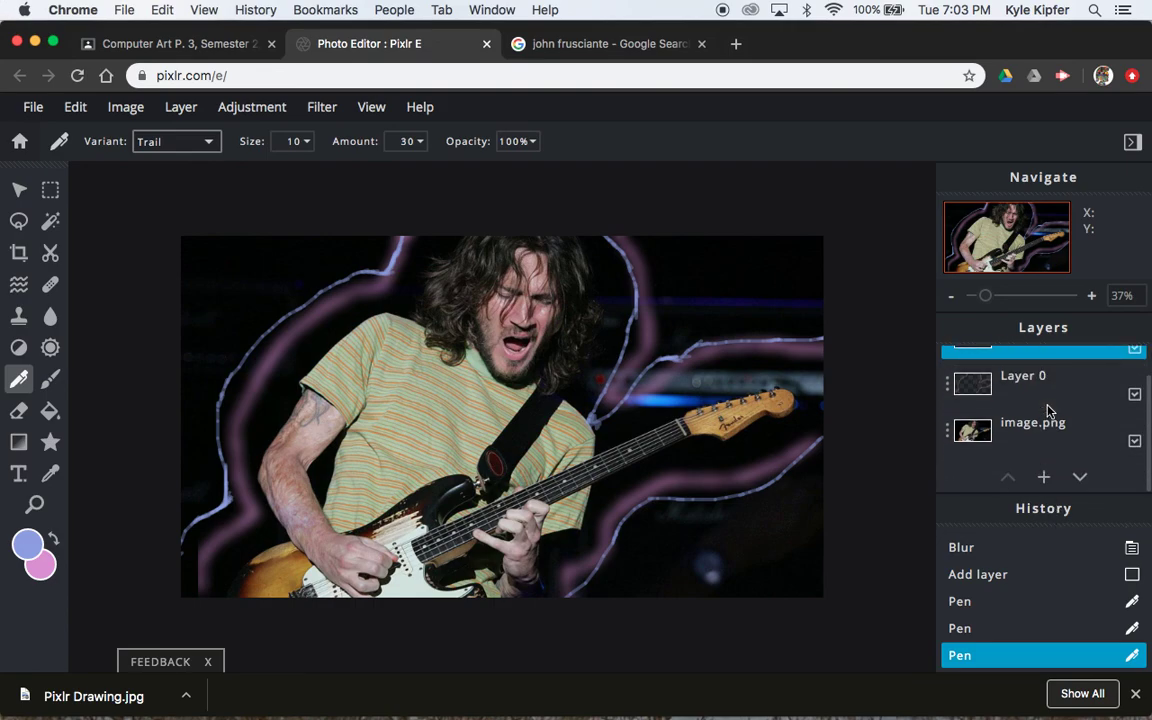
pyautogui.click(1043, 477)
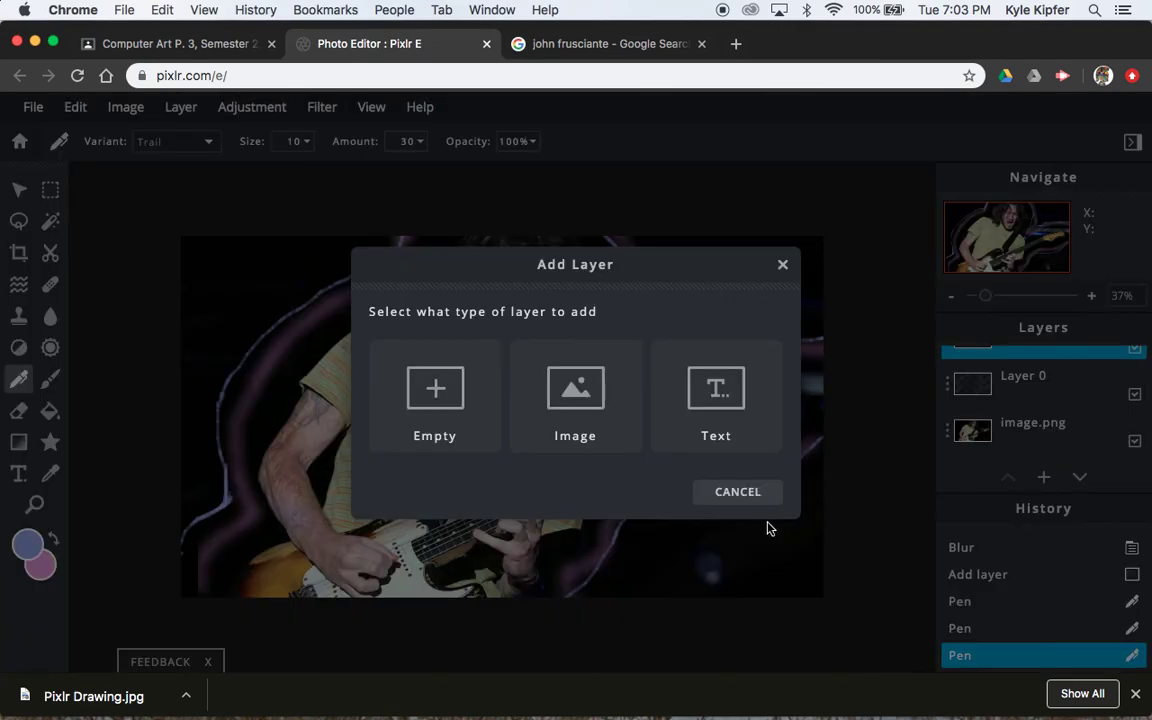
pyautogui.click(433, 387)
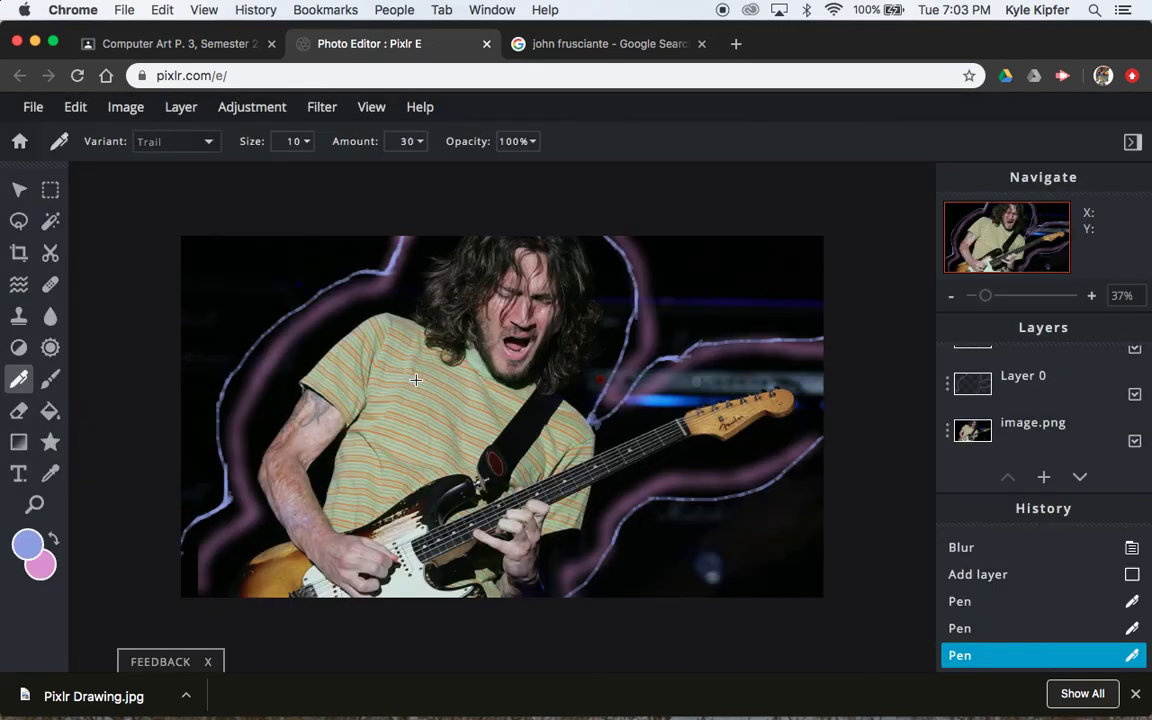
pyautogui.click(27, 544)
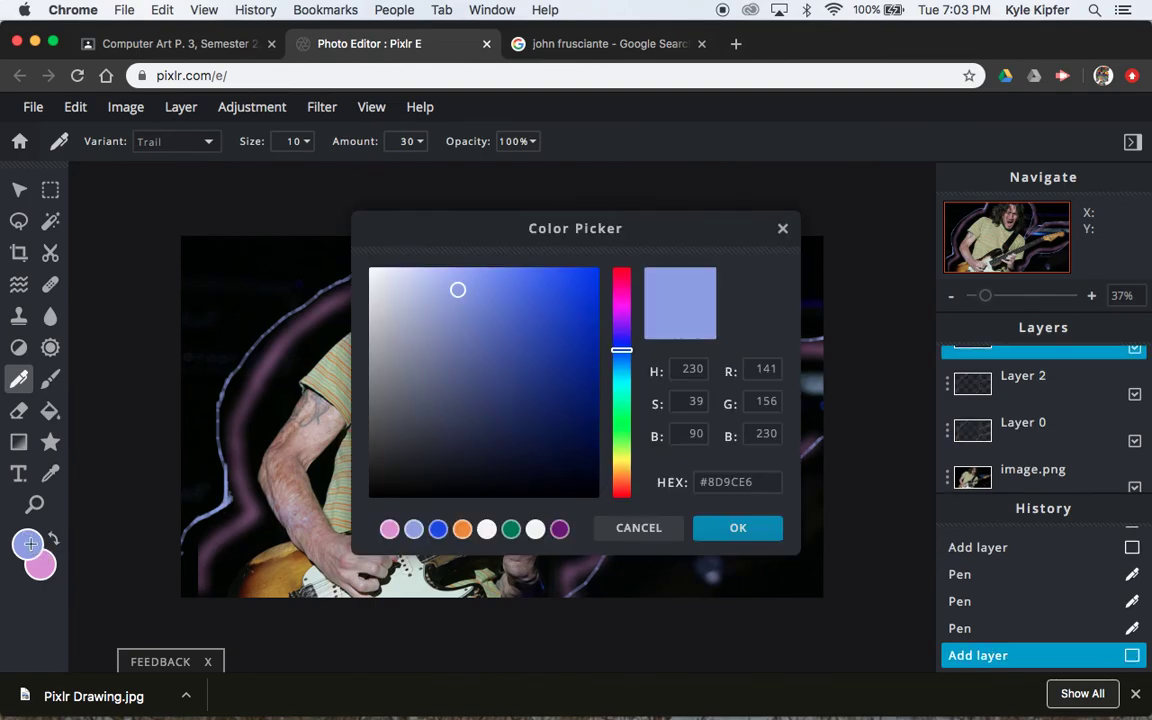
pyautogui.click(621, 444)
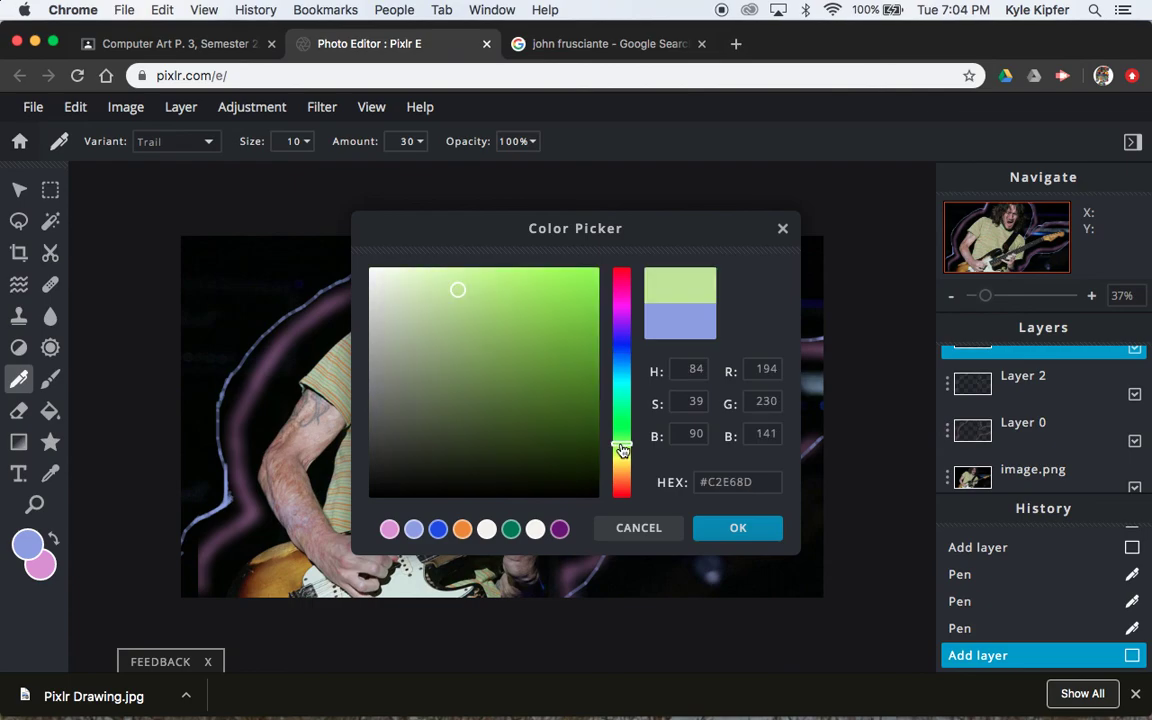
pyautogui.click(730, 527)
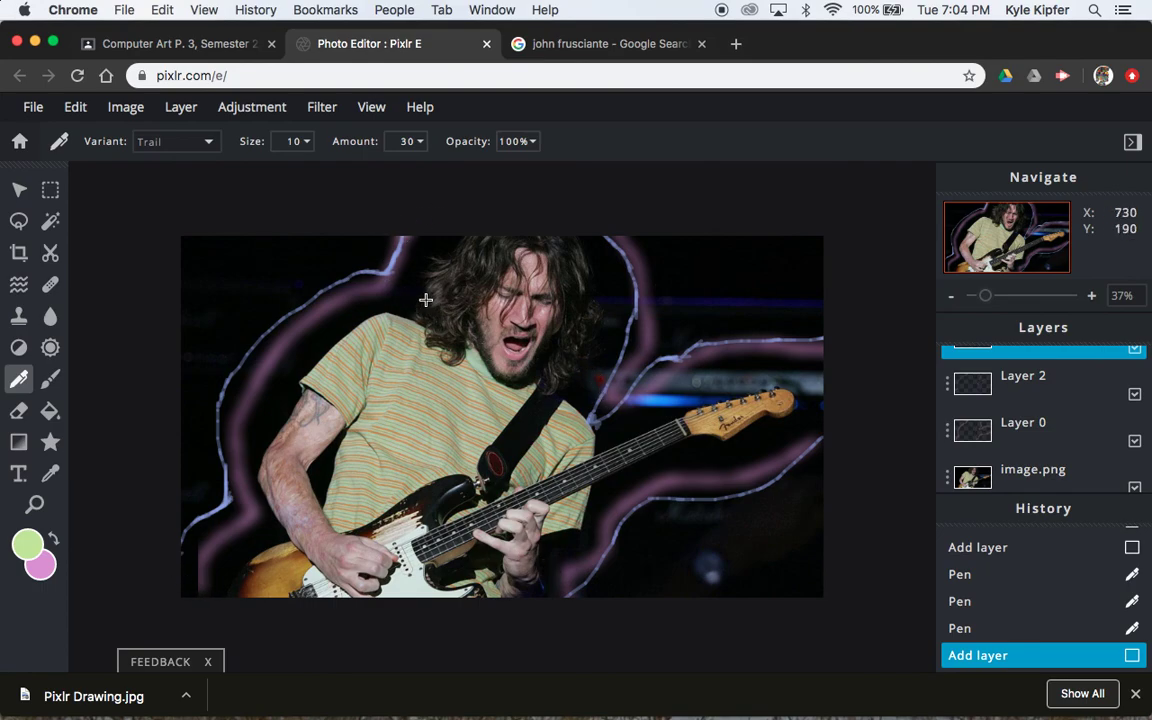
# Draw a green curve beside the guitarist's hair, undoing the extra headstock stroke.
pyautogui.moveTo(348, 238)
pyautogui.mouseDown()
pyautogui.moveTo(355, 282)
pyautogui.moveTo(417, 302)
pyautogui.mouseUp()
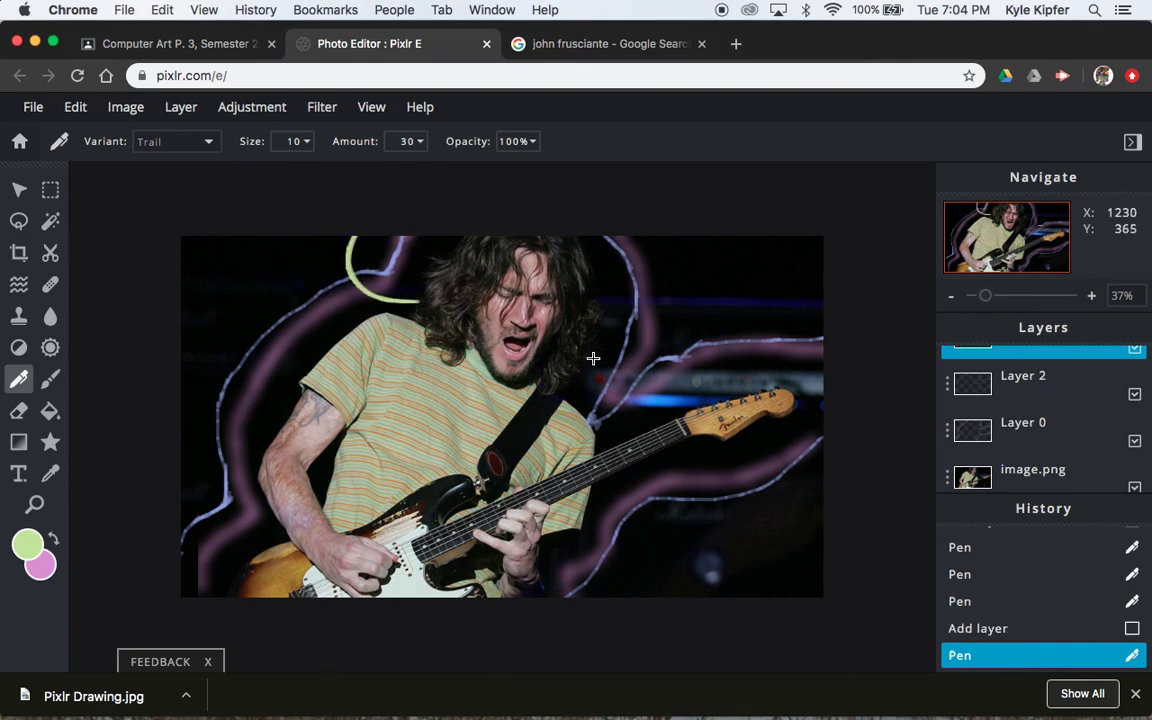
pyautogui.moveTo(590, 354)
pyautogui.mouseDown()
pyautogui.moveTo(620, 387)
pyautogui.moveTo(512, 416)
pyautogui.moveTo(273, 431)
pyautogui.moveTo(242, 453)
pyautogui.moveTo(232, 487)
pyautogui.moveTo(271, 521)
pyautogui.mouseUp()
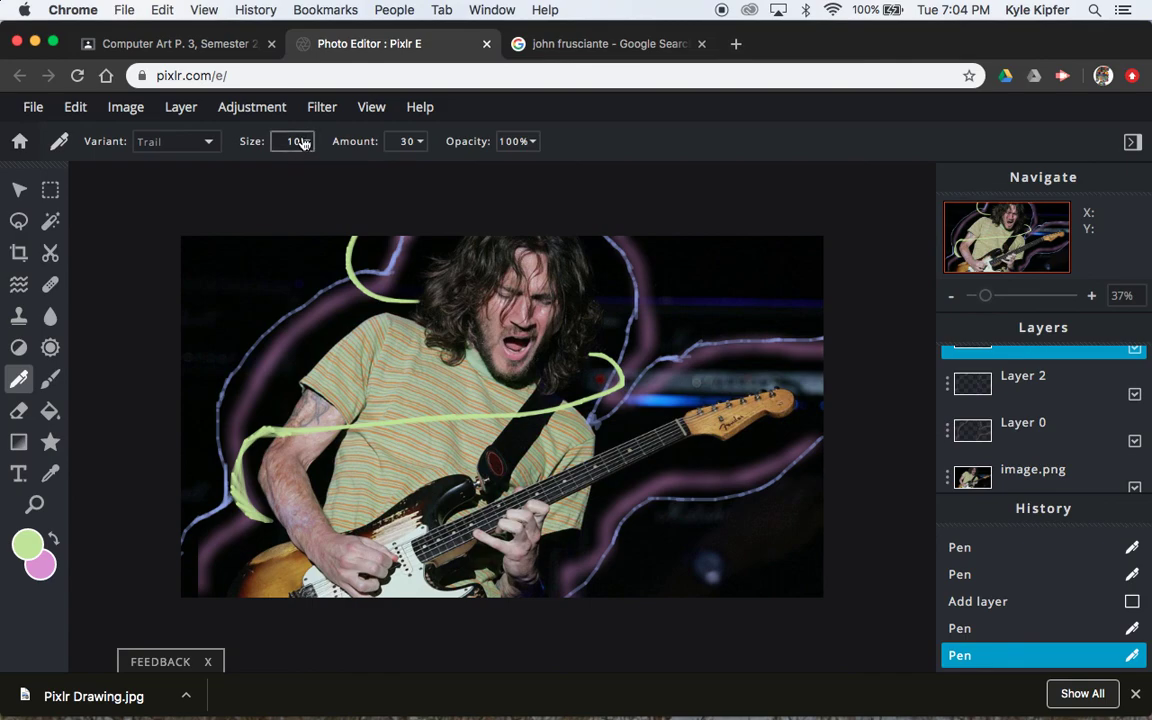
pyautogui.press('super+z')
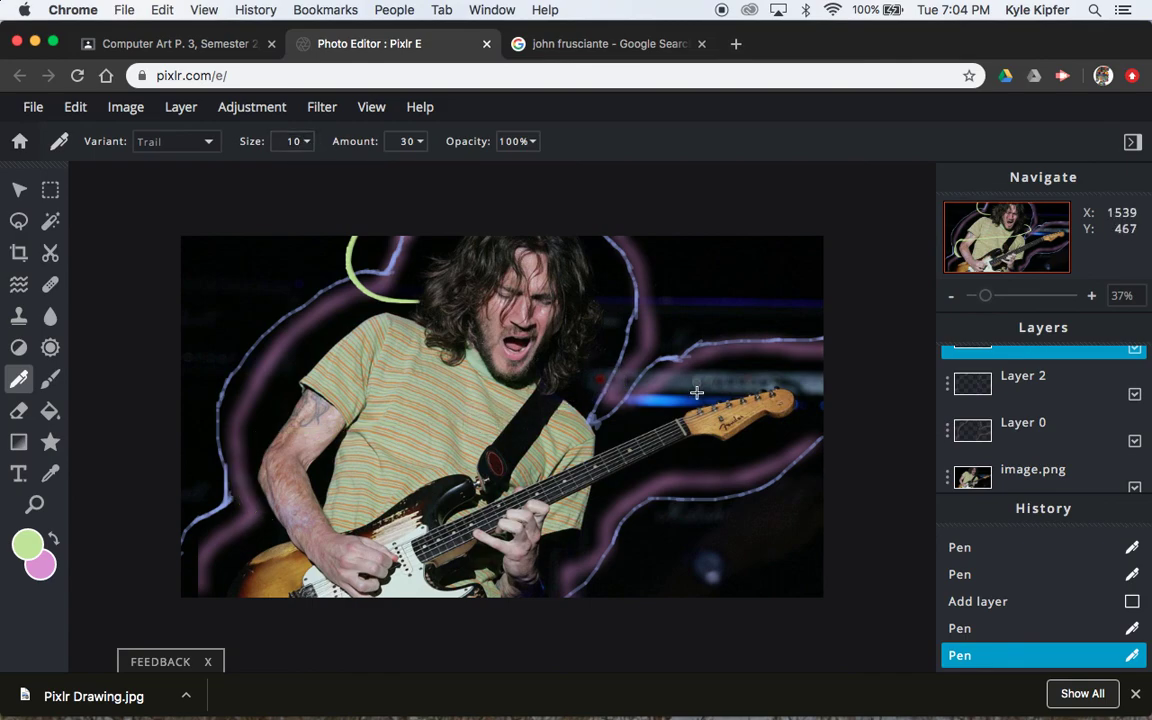
# Raise the pen Amount to 90.
pyautogui.click(300, 141)
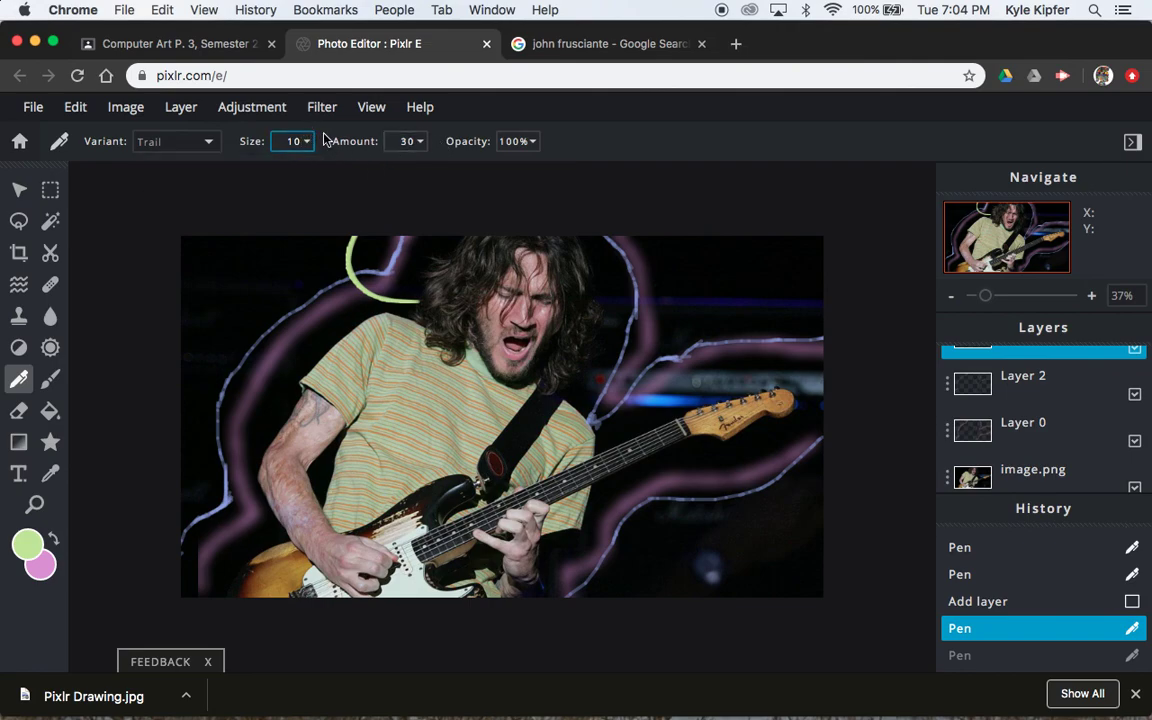
pyautogui.click(419, 141)
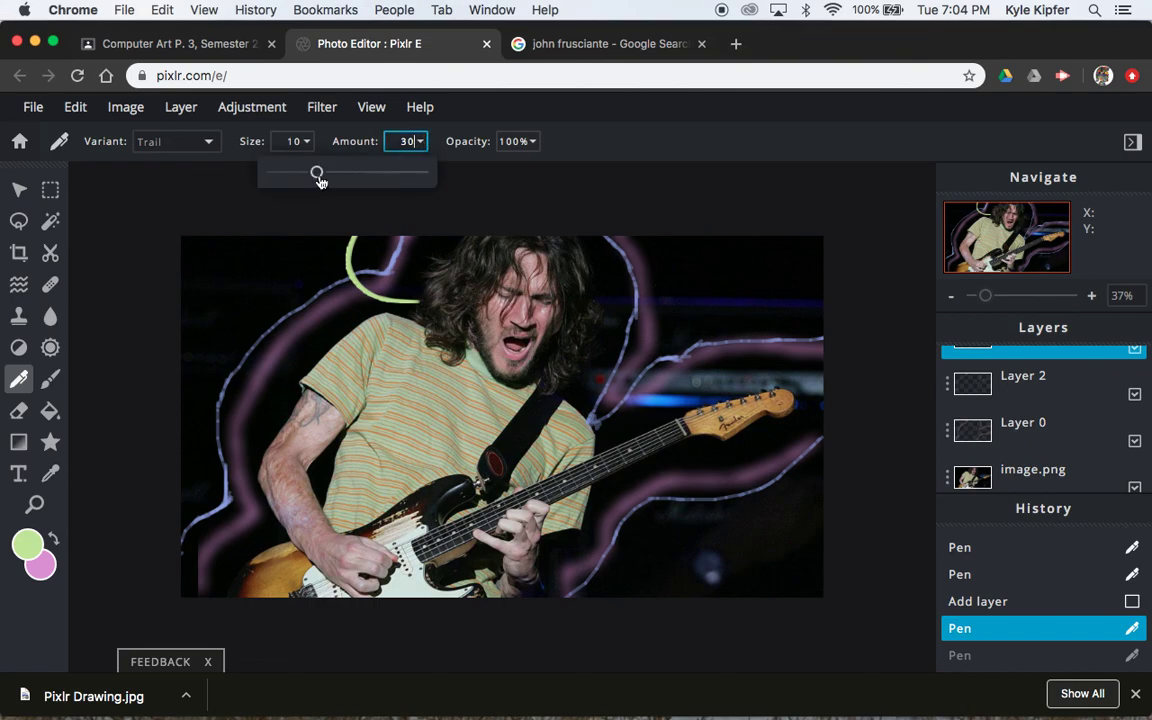
pyautogui.moveTo(318, 176); pyautogui.dragTo(406, 174)
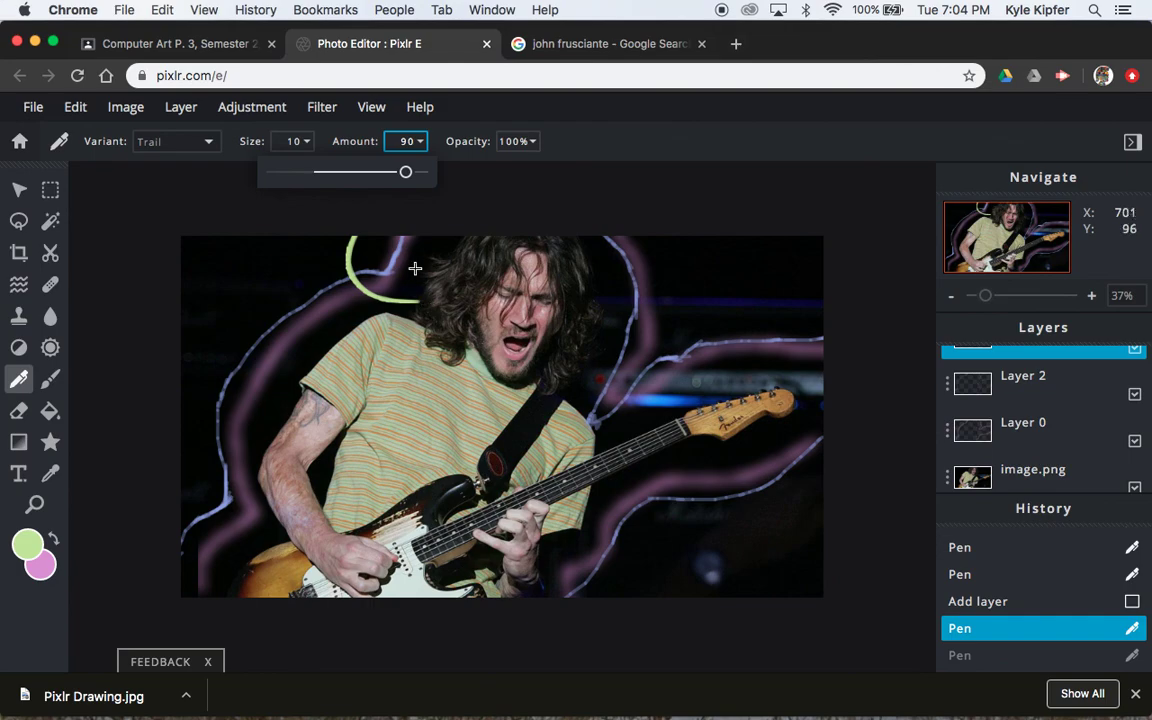
# Sweep broad green ribbons across the torso, toward the bottom edge and at the top left.
pyautogui.moveTo(591, 359)
pyautogui.mouseDown()
pyautogui.moveTo(607, 411)
pyautogui.moveTo(574, 424)
pyautogui.moveTo(230, 466)
pyautogui.moveTo(218, 490)
pyautogui.moveTo(265, 542)
pyautogui.moveTo(289, 464)
pyautogui.mouseUp()
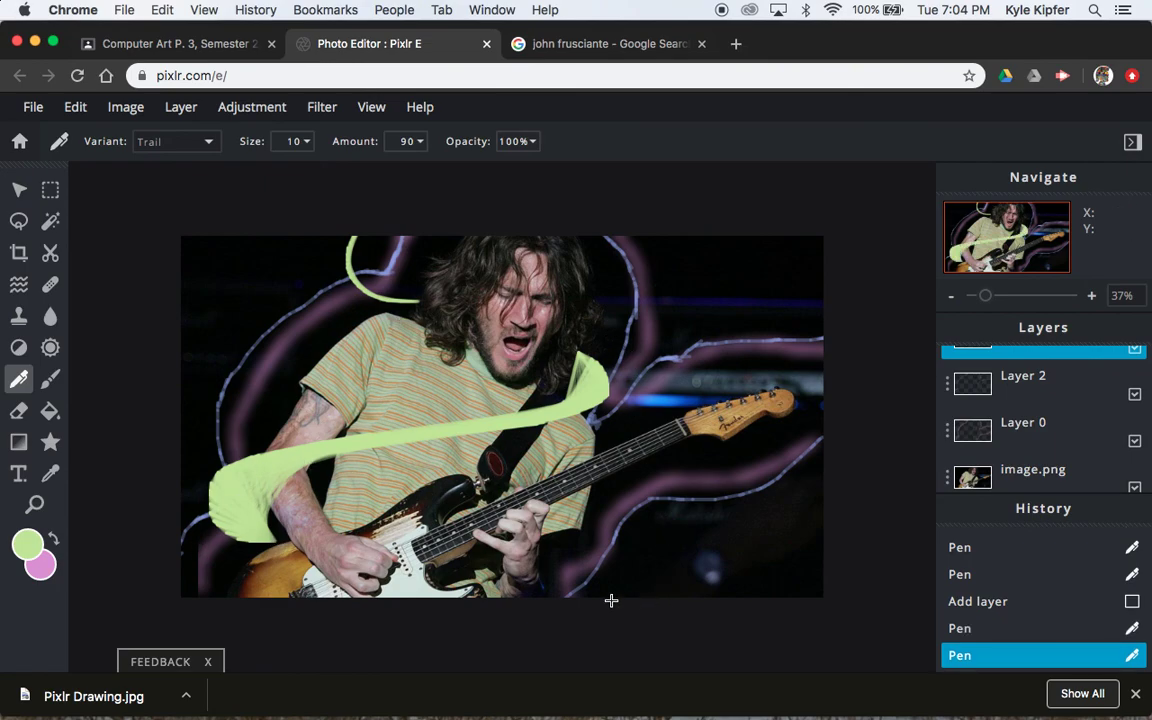
pyautogui.moveTo(561, 549)
pyautogui.mouseDown()
pyautogui.moveTo(609, 550)
pyautogui.moveTo(658, 597)
pyautogui.mouseUp()
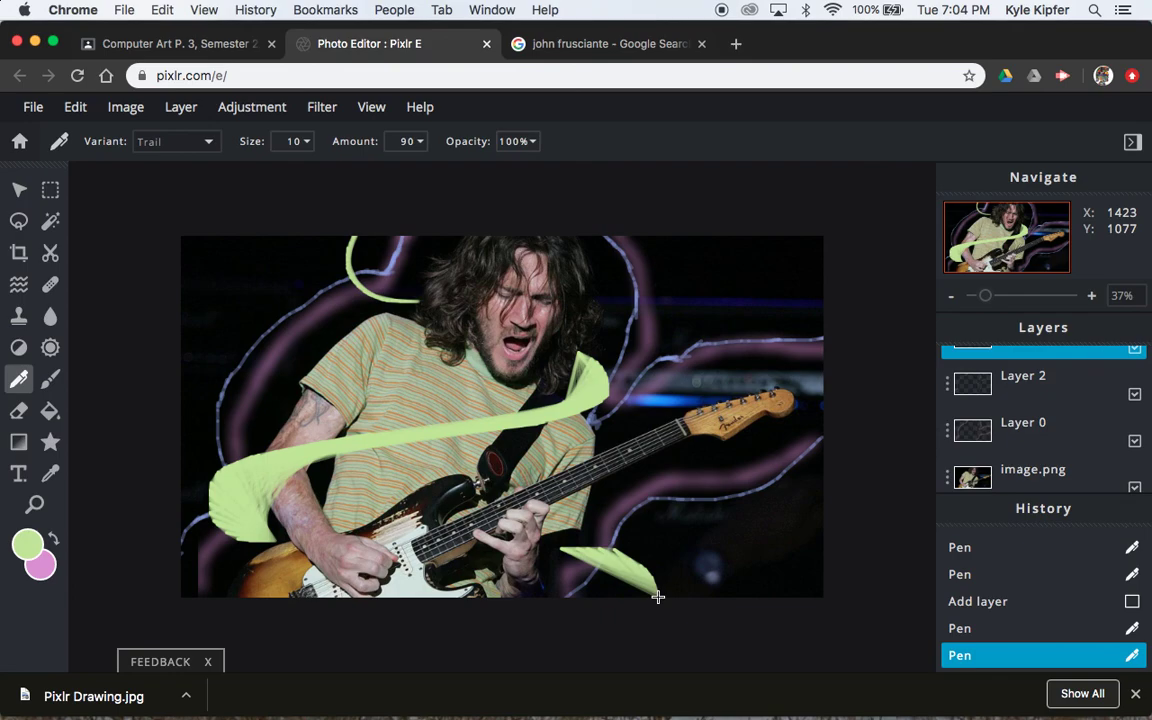
pyautogui.click(575, 412)
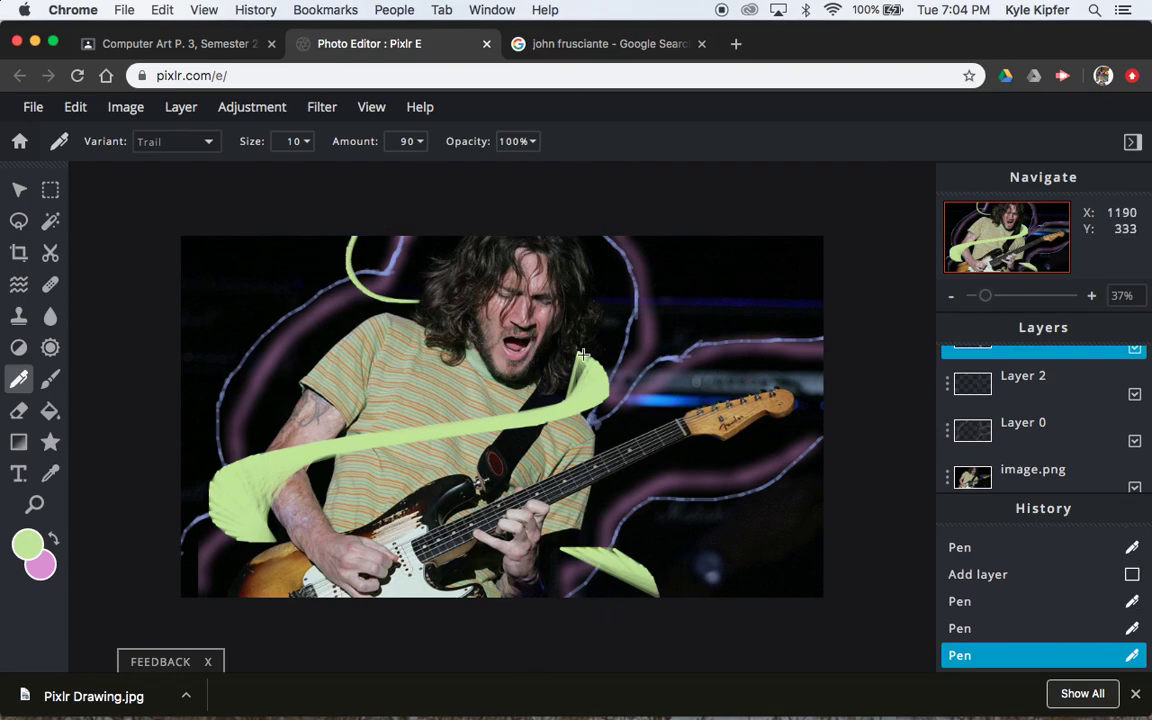
pyautogui.moveTo(321, 249)
pyautogui.mouseDown()
pyautogui.moveTo(361, 292)
pyautogui.moveTo(404, 292)
pyautogui.mouseUp()
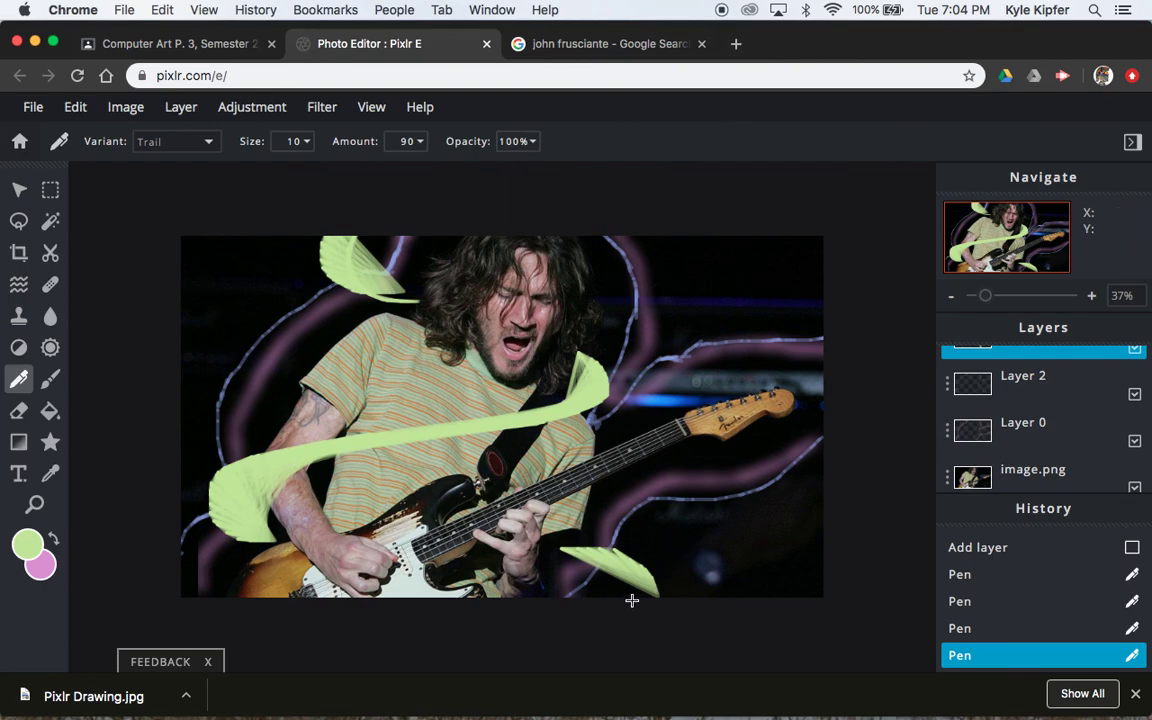
# With Layer 2 selected, add another empty layer.
pyautogui.click(1030, 392)
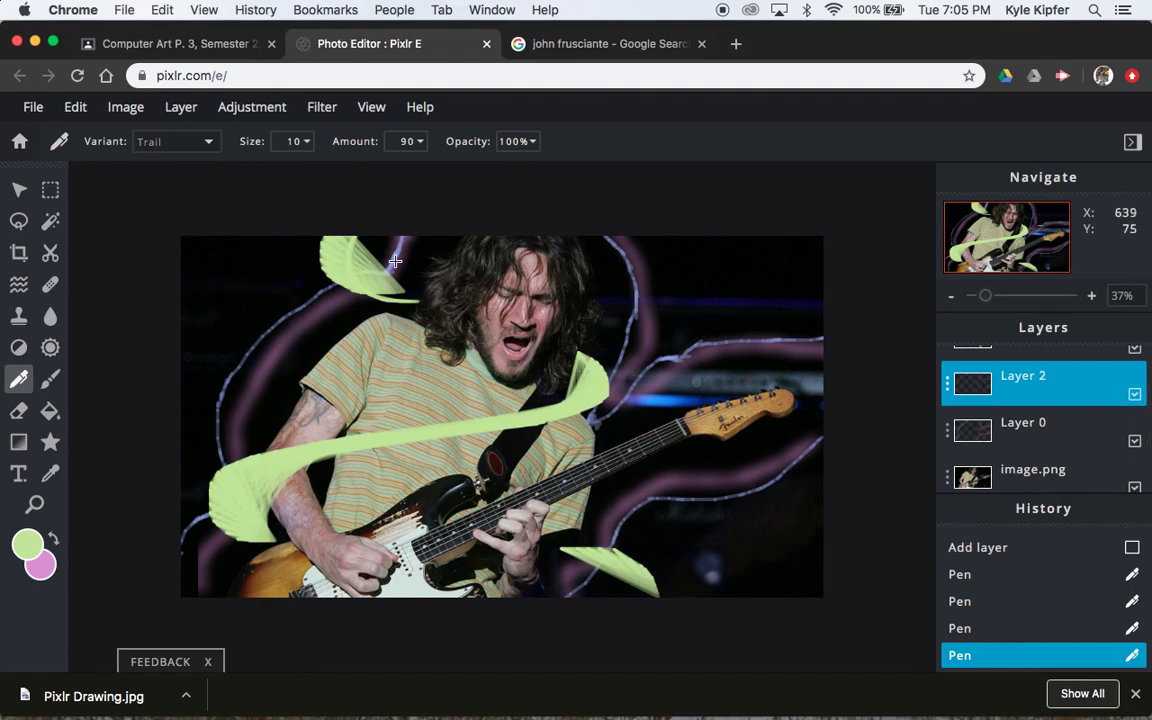
pyautogui.scroll(2, 1036, 415)
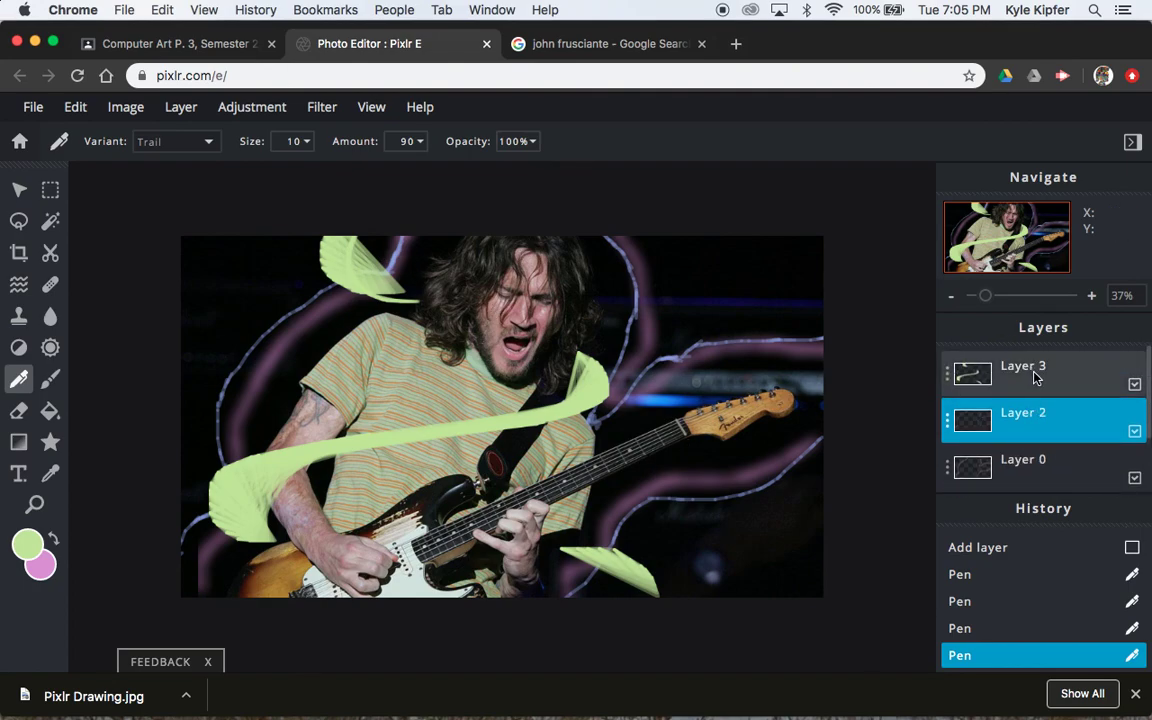
pyautogui.scroll(-3, 1035, 440)
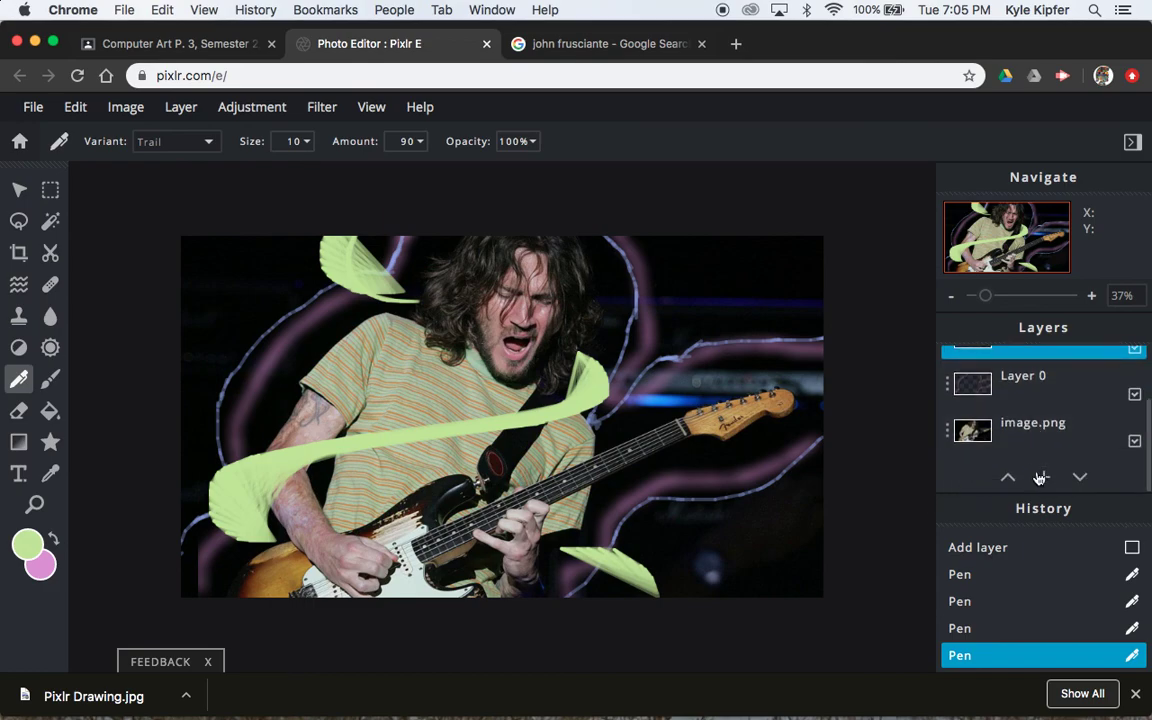
pyautogui.click(1043, 478)
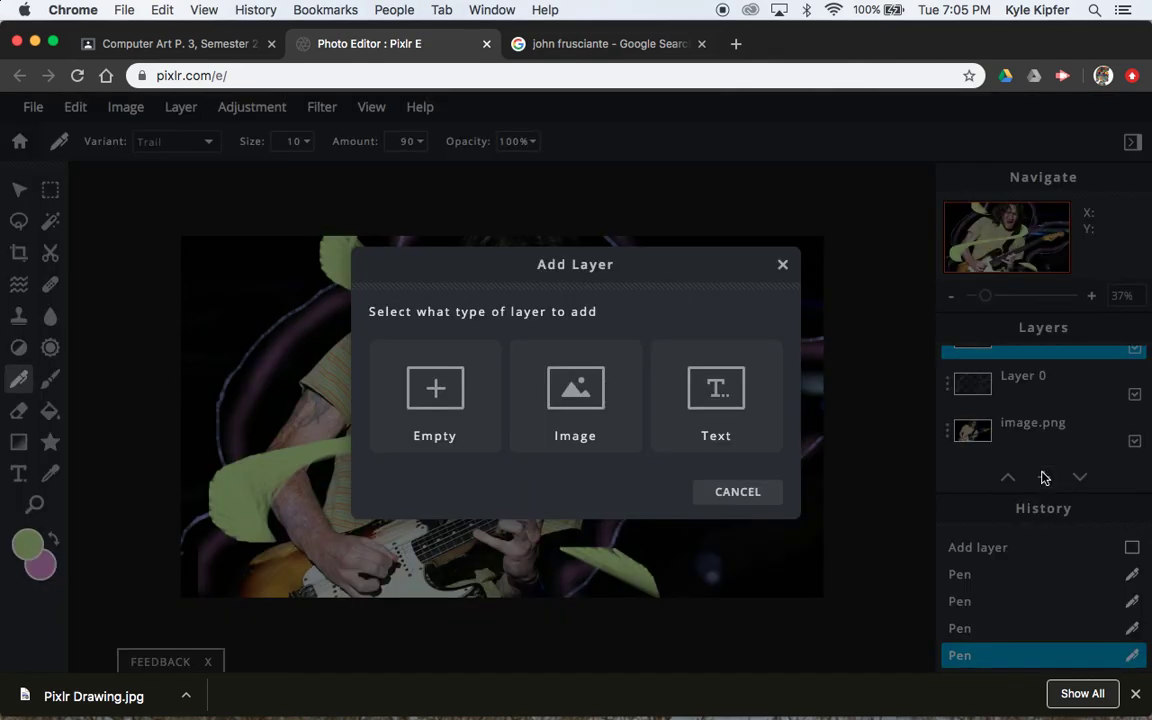
pyautogui.click(437, 388)
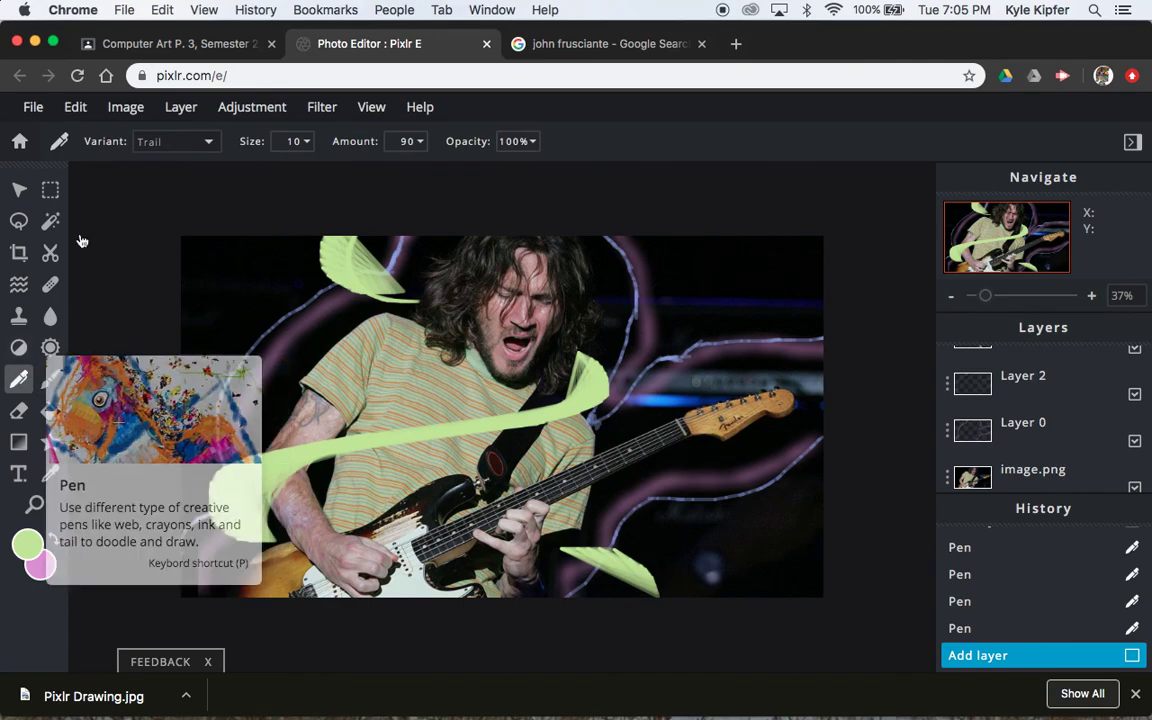
# Switch the pen to the Parallel variant and set its colour to fully saturated bright yellow.
pyautogui.click(210, 141)
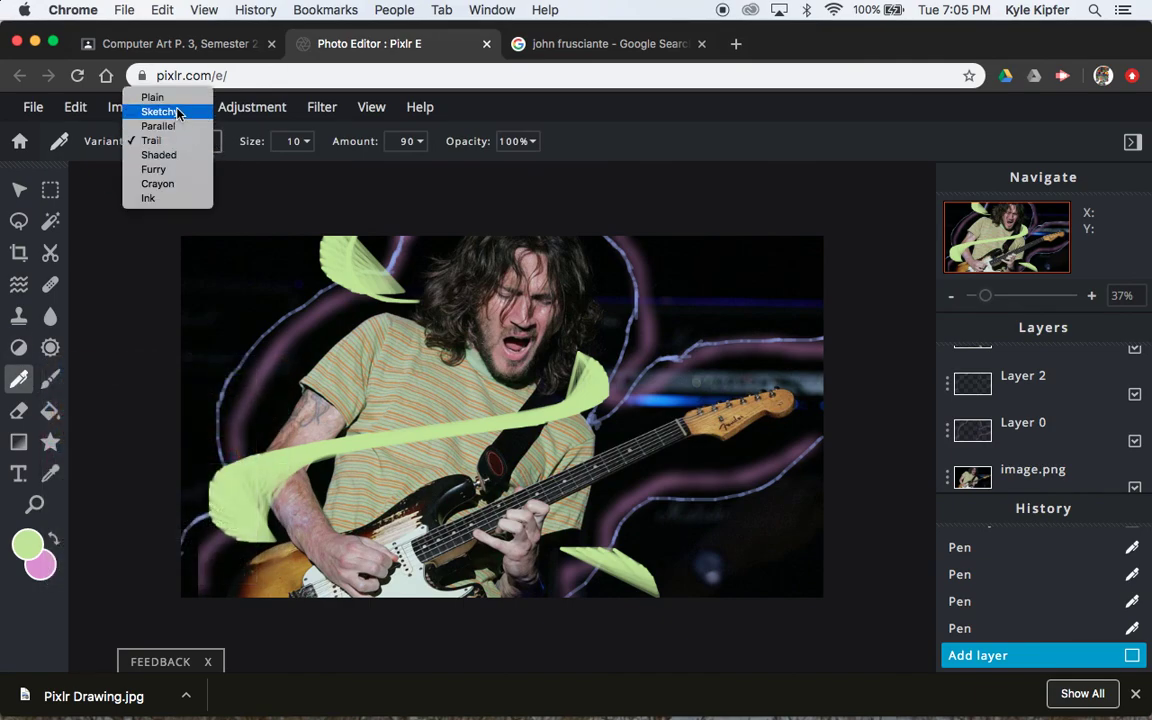
pyautogui.click(178, 126)
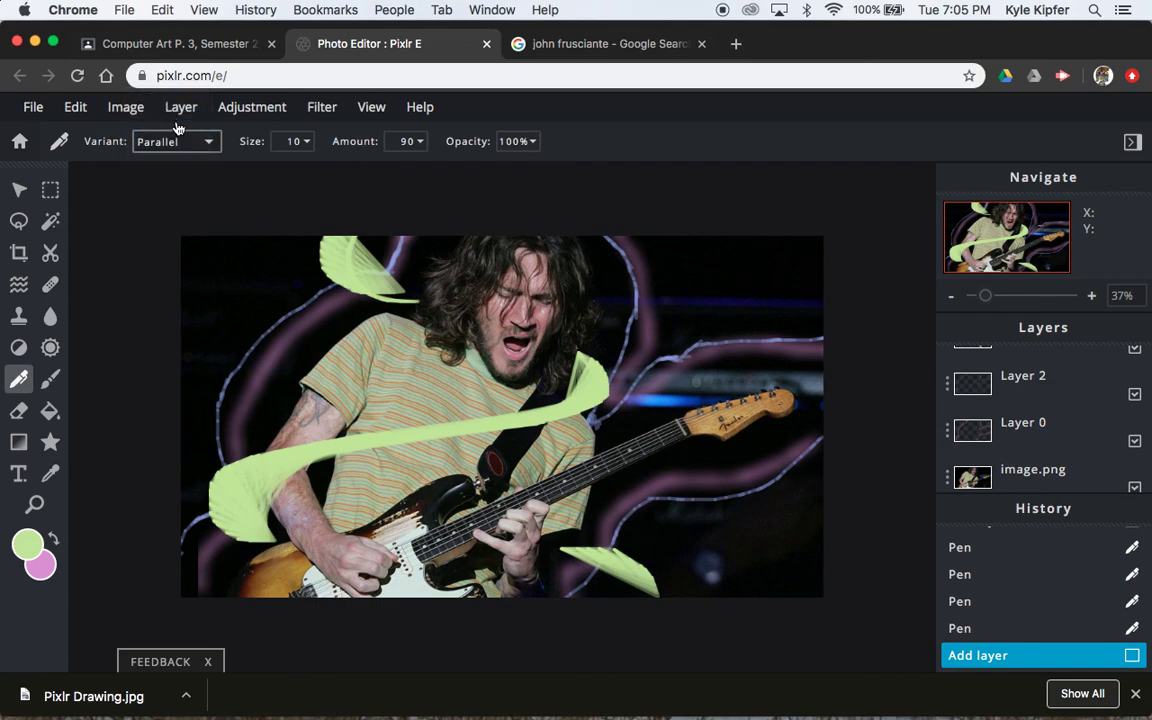
pyautogui.click(30, 546)
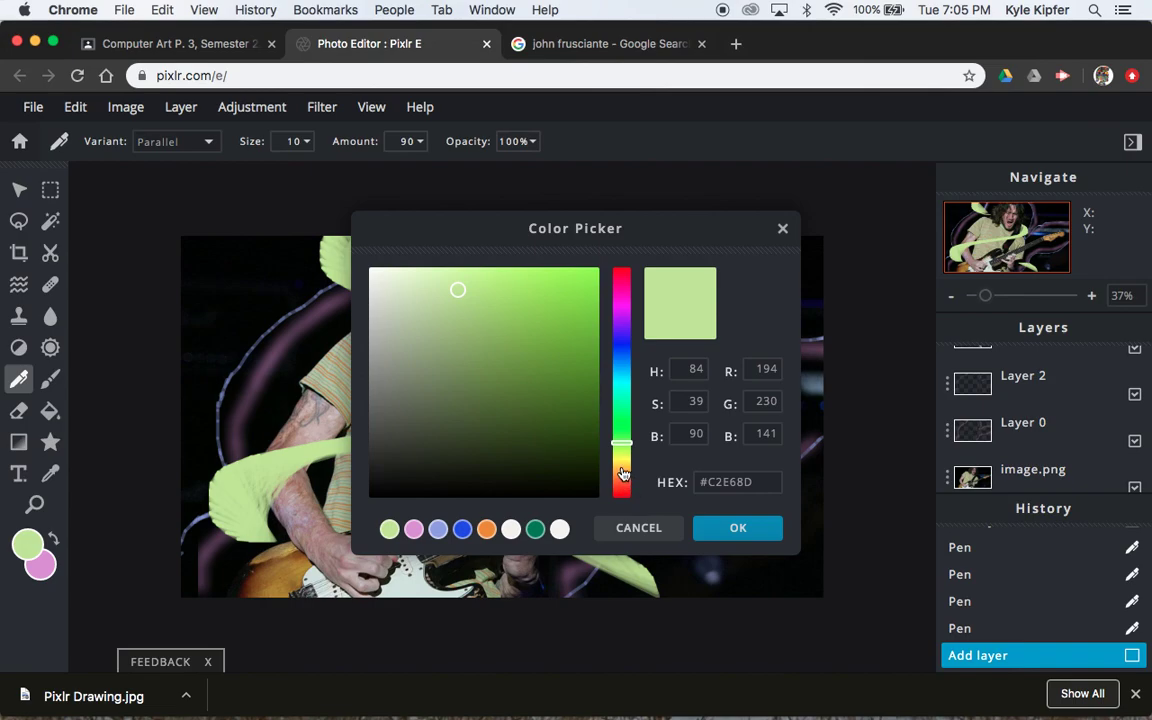
pyautogui.click(621, 467)
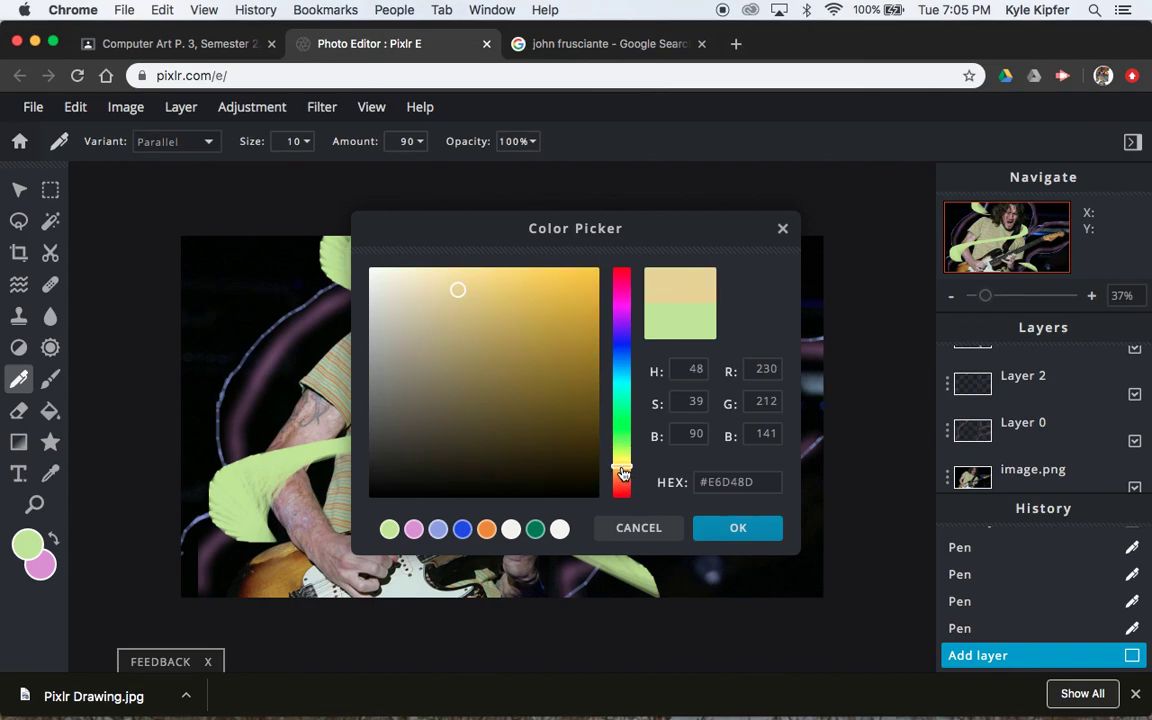
pyautogui.click(588, 292)
pyautogui.click(741, 533)
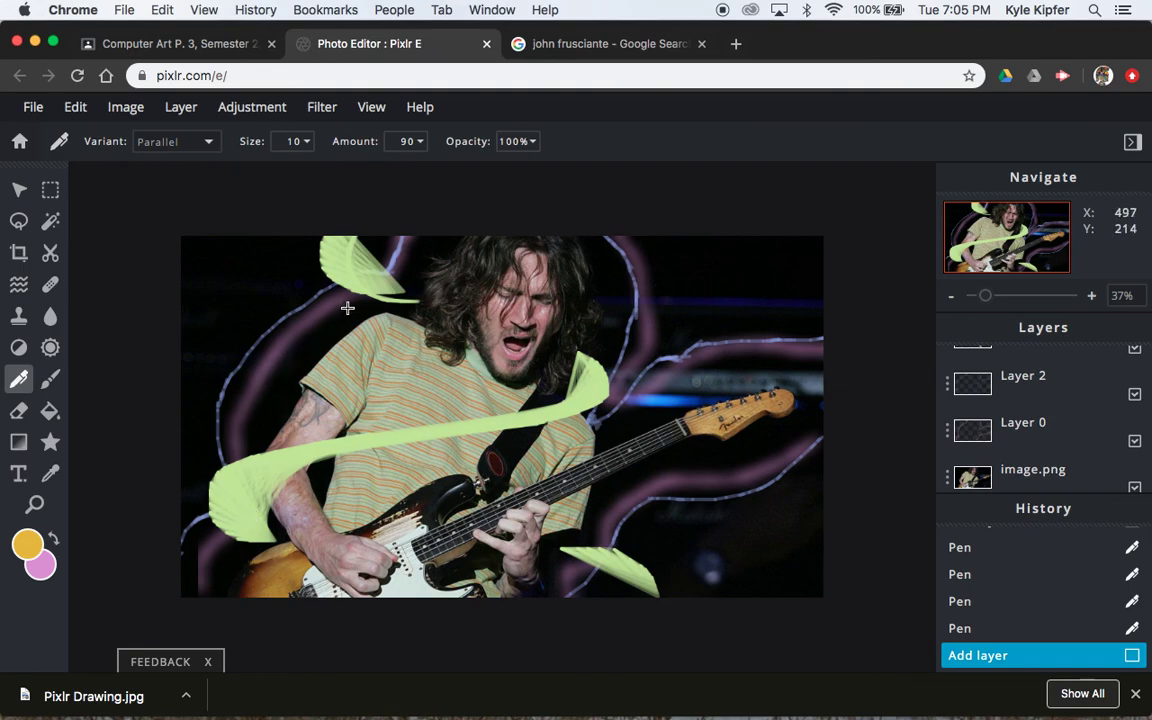
# Draw four yellow parallel-line bundles: top left, left edge, right side and lower right.
pyautogui.moveTo(347, 308); pyautogui.dragTo(195, 213)
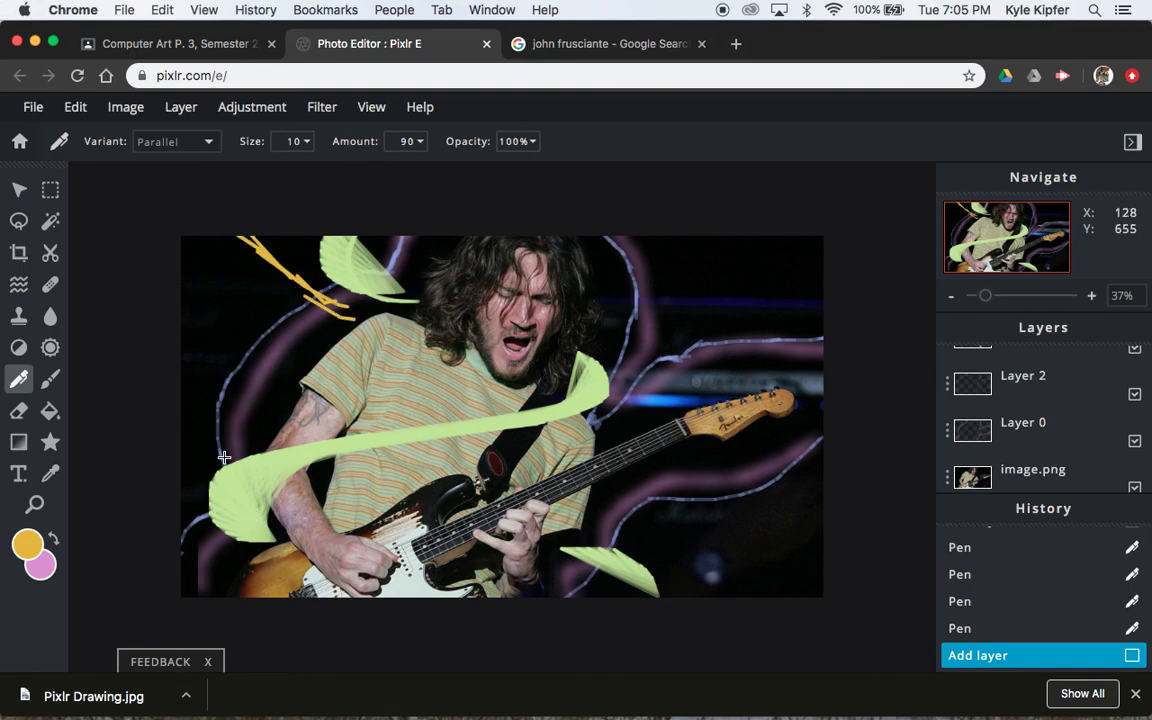
pyautogui.moveTo(252, 495)
pyautogui.mouseDown()
pyautogui.moveTo(226, 468)
pyautogui.moveTo(94, 402)
pyautogui.mouseUp()
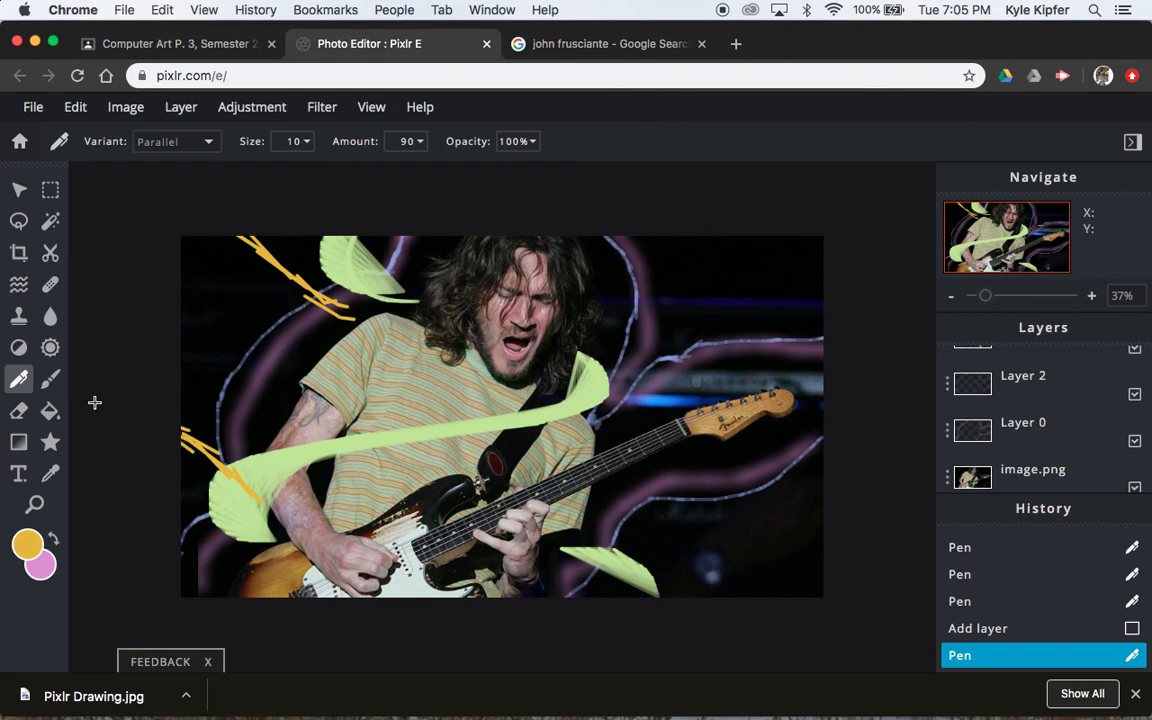
pyautogui.moveTo(632, 412); pyautogui.dragTo(815, 228)
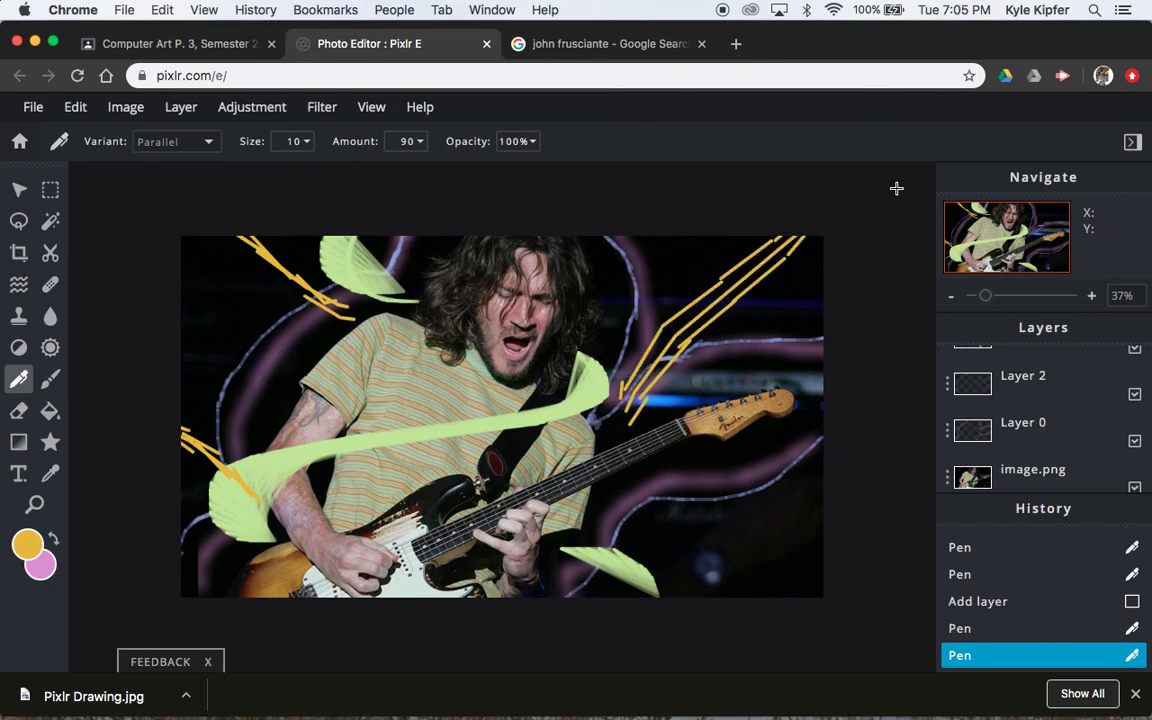
pyautogui.moveTo(558, 561)
pyautogui.mouseDown()
pyautogui.moveTo(593, 547)
pyautogui.moveTo(874, 609)
pyautogui.mouseUp()
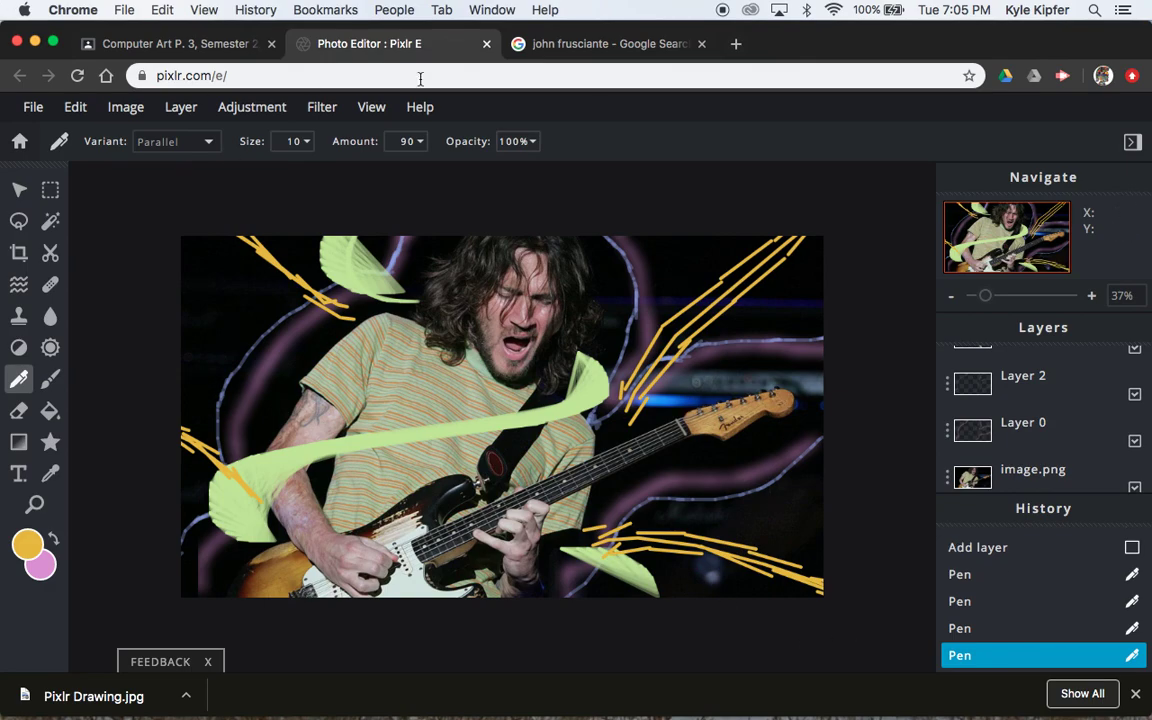
pyautogui.click(322, 107)
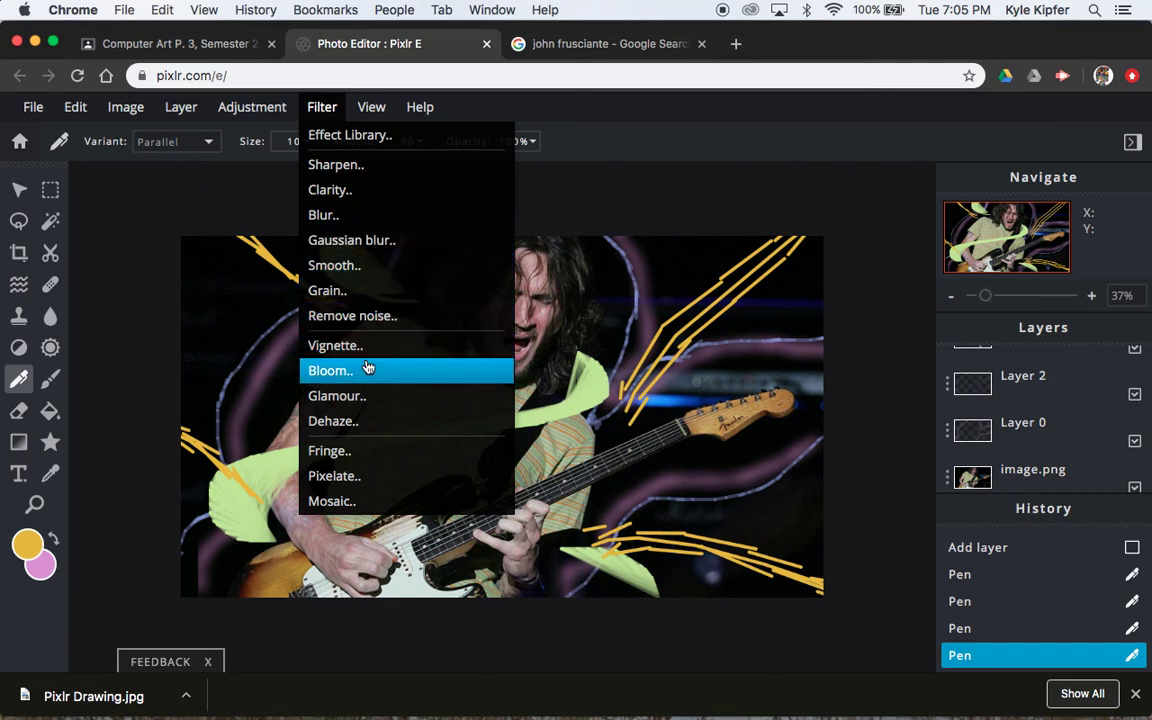
# Apply the Blur filter at amount 100 to soften the yellow parallel lines.
pyautogui.click(348, 216)
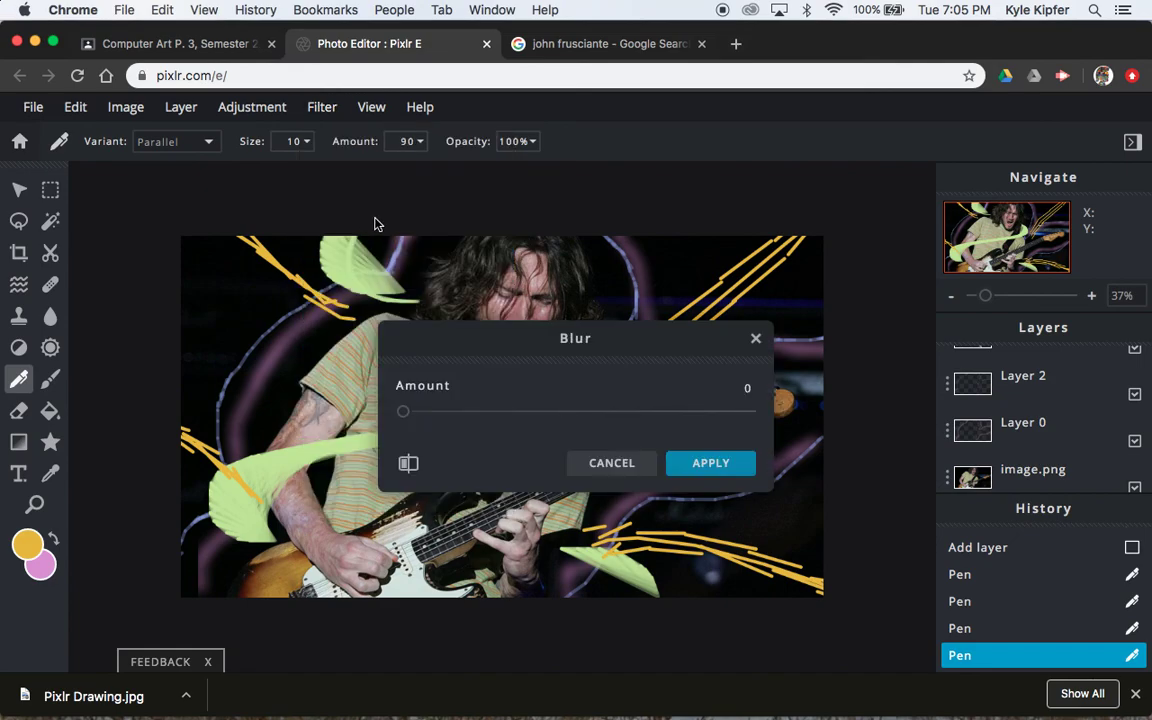
pyautogui.moveTo(403, 416); pyautogui.dragTo(838, 431)
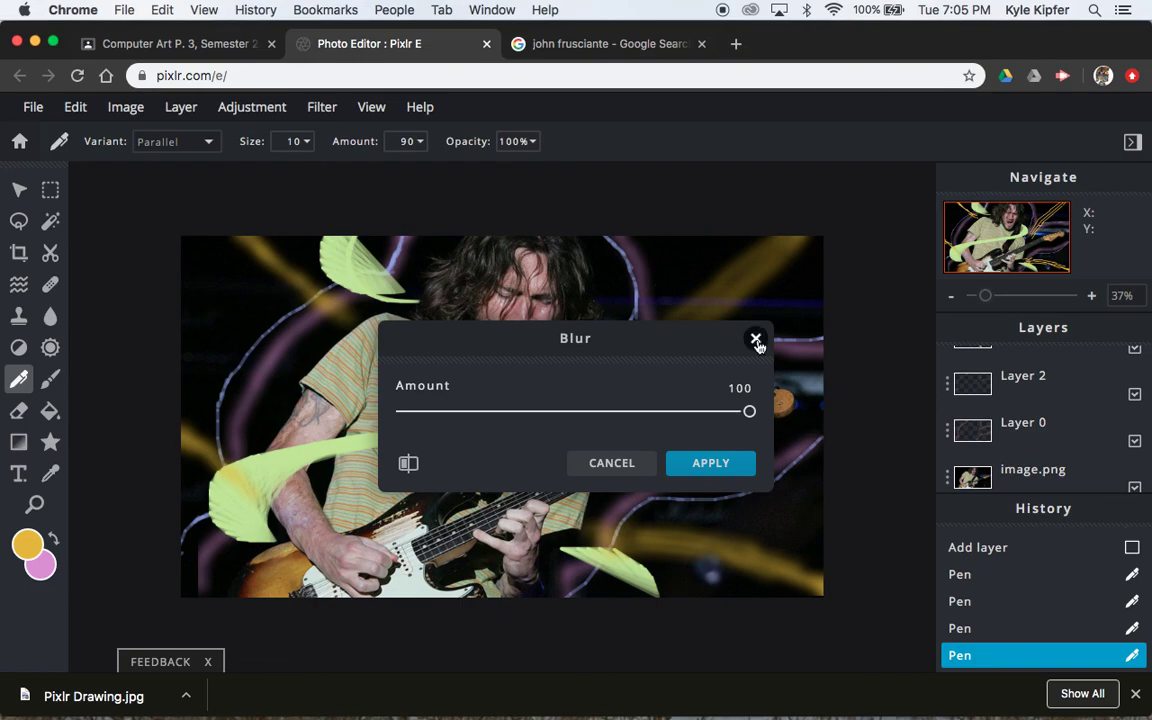
pyautogui.moveTo(643, 338); pyautogui.dragTo(756, 333)
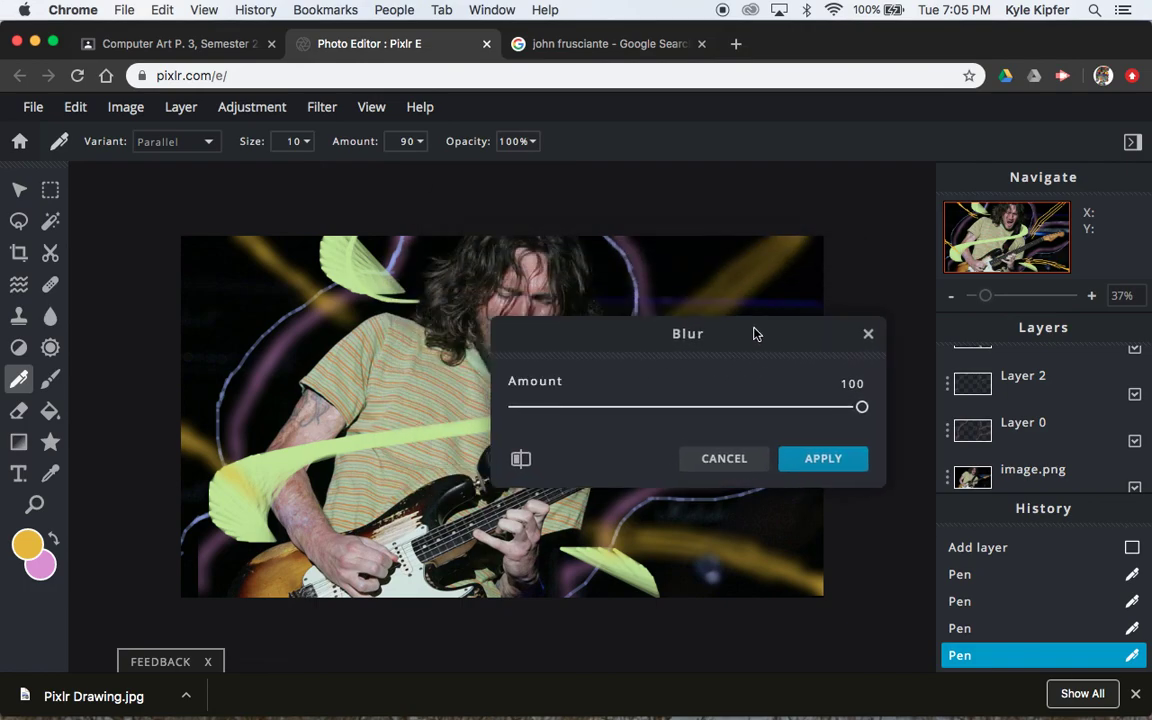
pyautogui.click(823, 459)
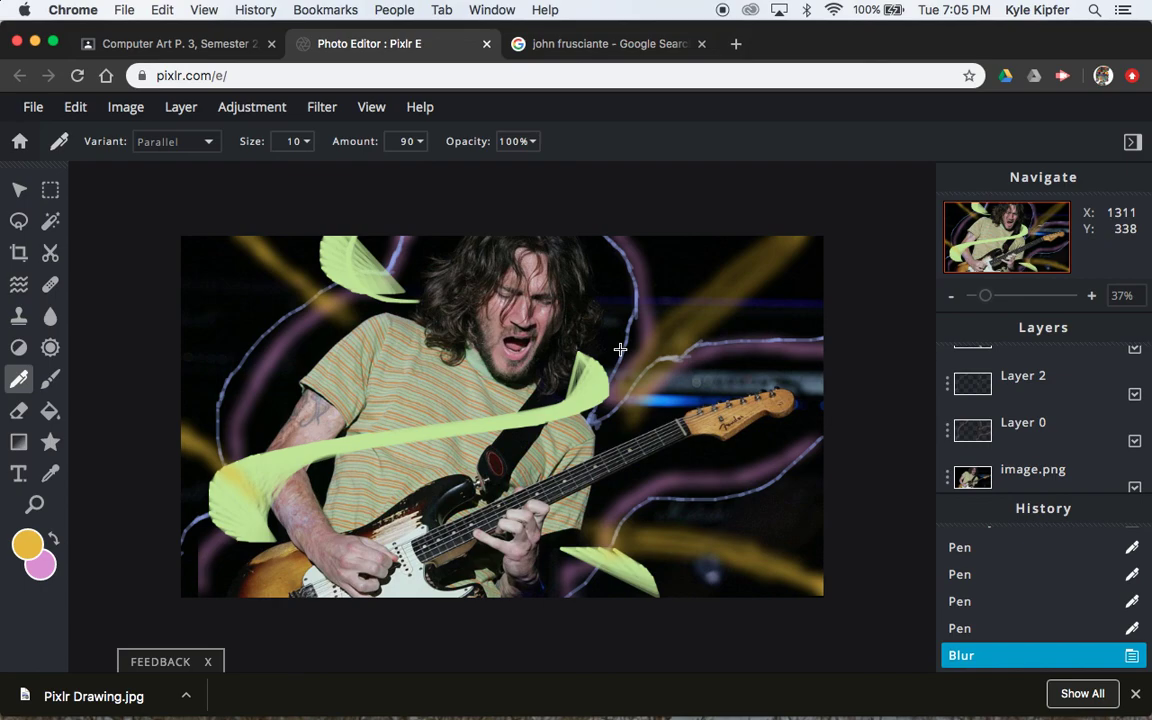
# Give Layer 3, the green ribbon layer, the Screen blend mode in its Layer Settings.
pyautogui.scroll(2, 1076, 419)
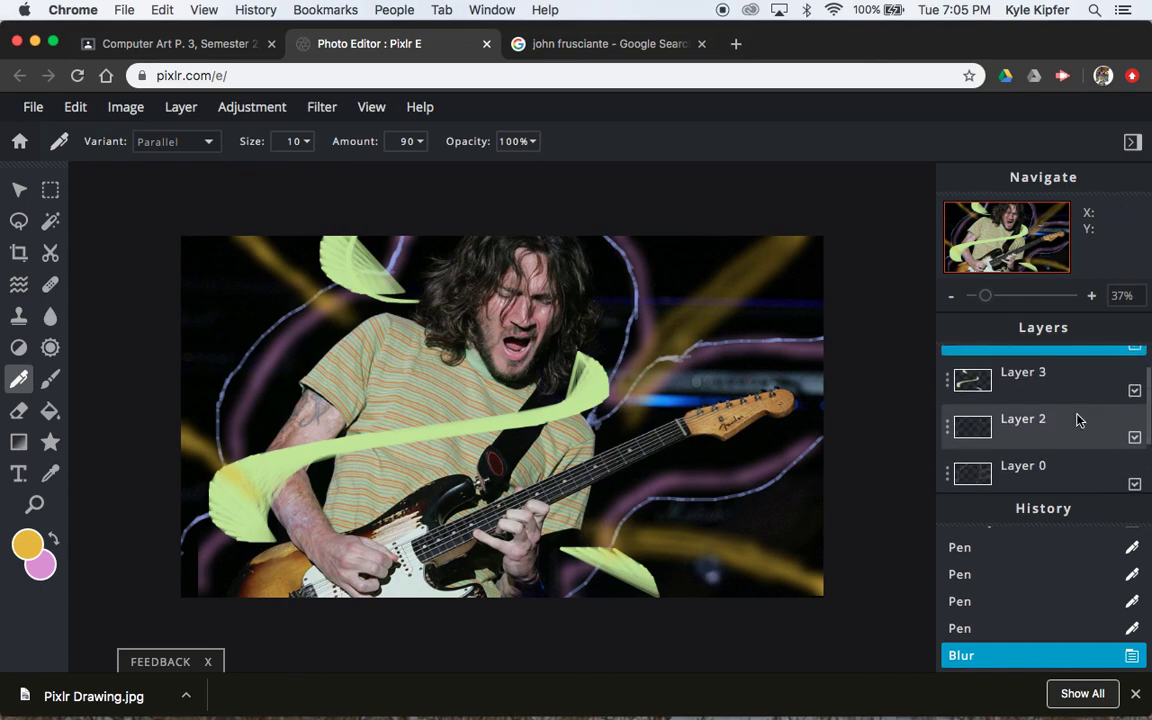
pyautogui.click(1043, 400)
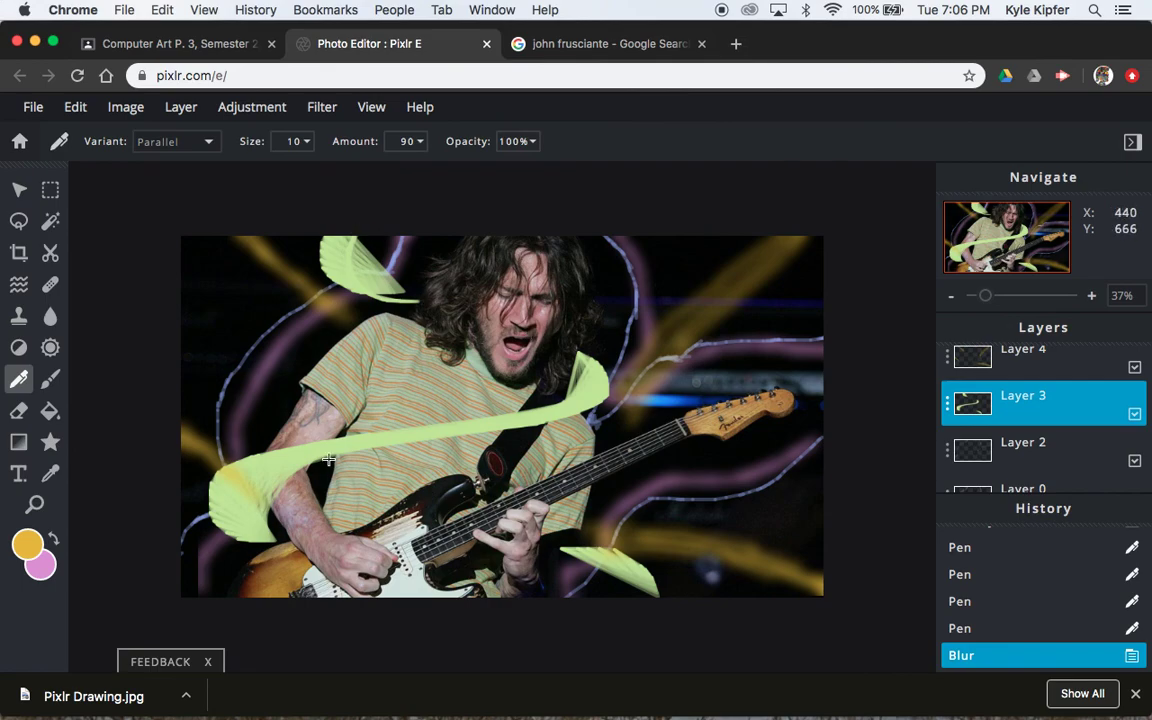
pyautogui.click(950, 408)
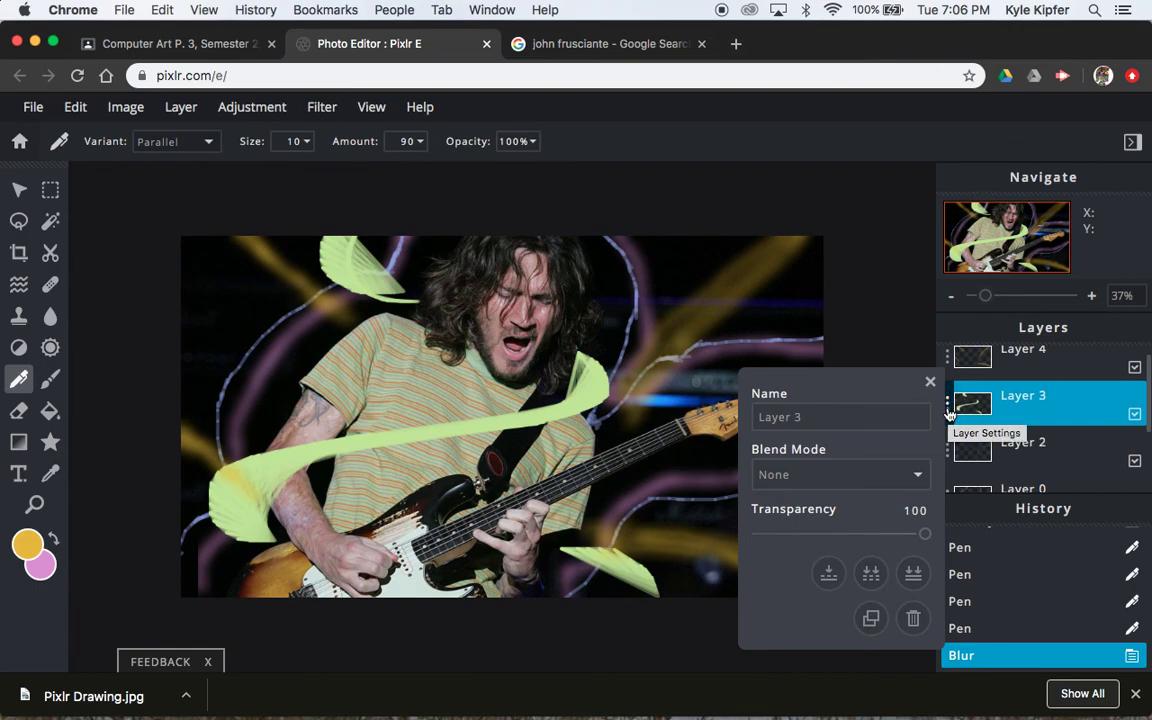
pyautogui.click(918, 476)
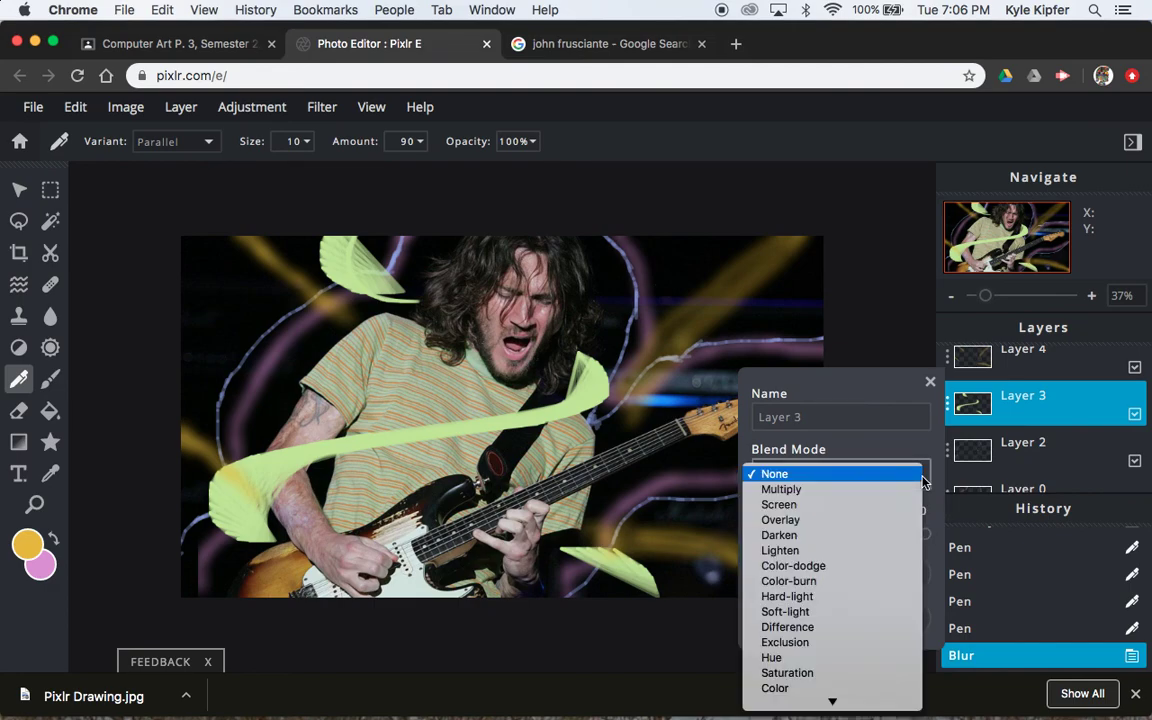
pyautogui.click(832, 505)
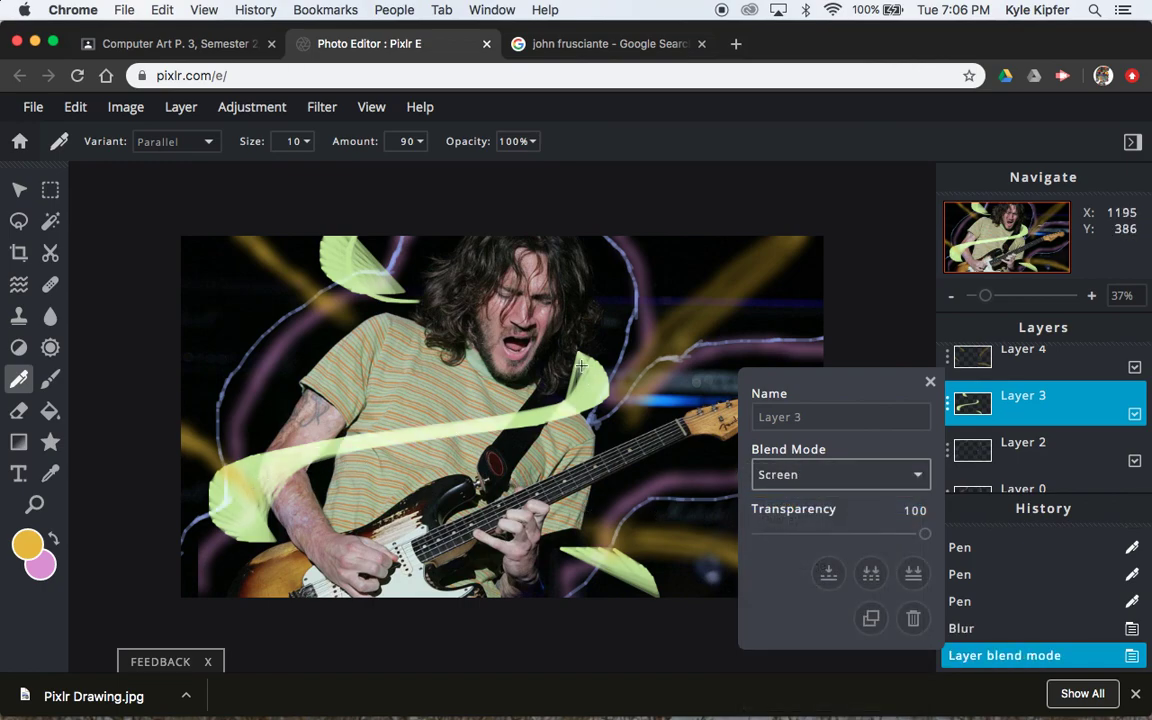
pyautogui.click(915, 474)
pyautogui.click(856, 474)
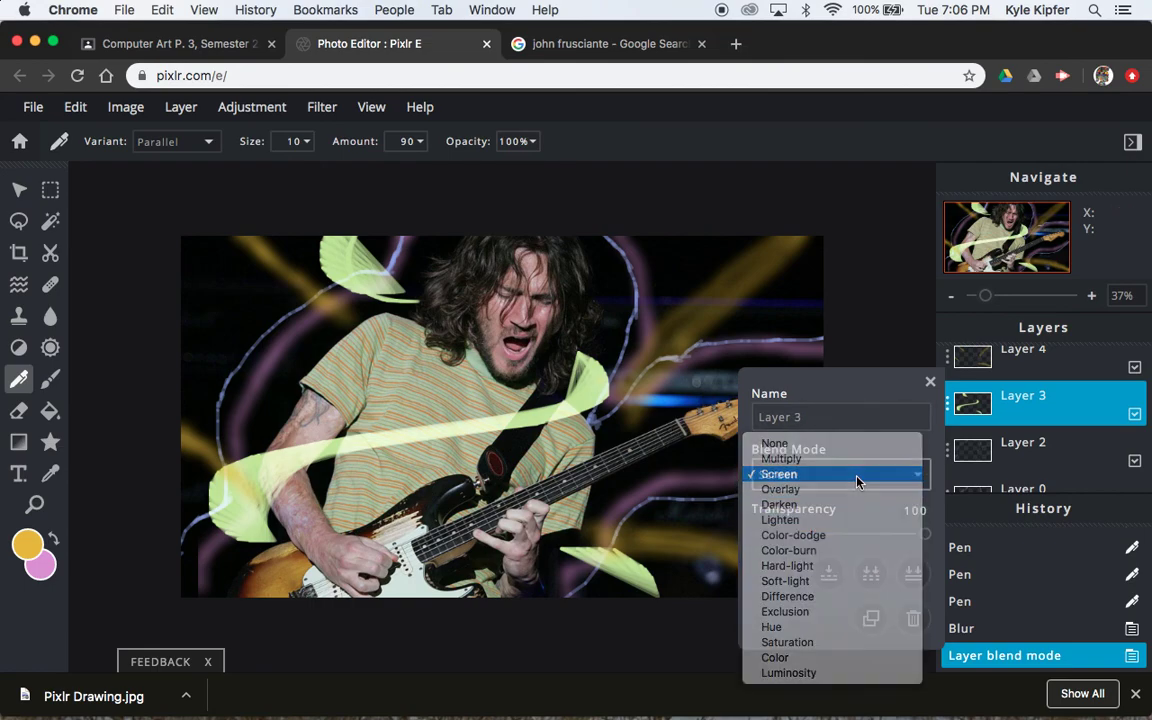
pyautogui.click(931, 385)
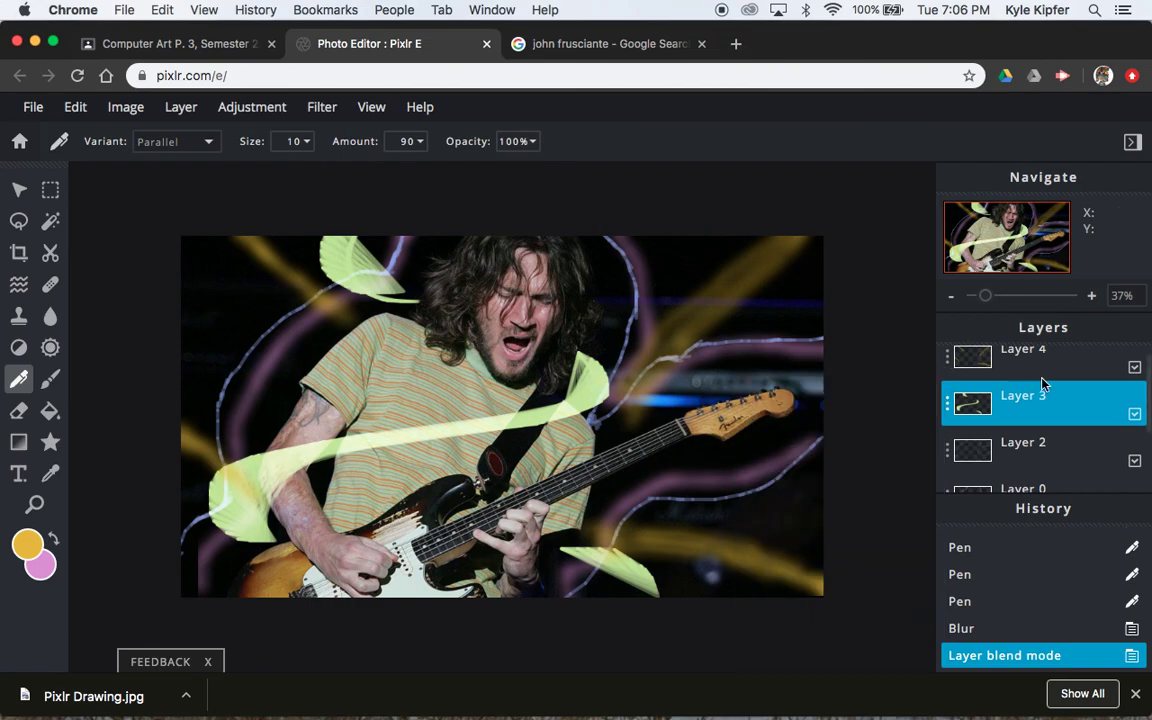
pyautogui.scroll(-2, 1106, 458)
pyautogui.scroll(3, 1106, 452)
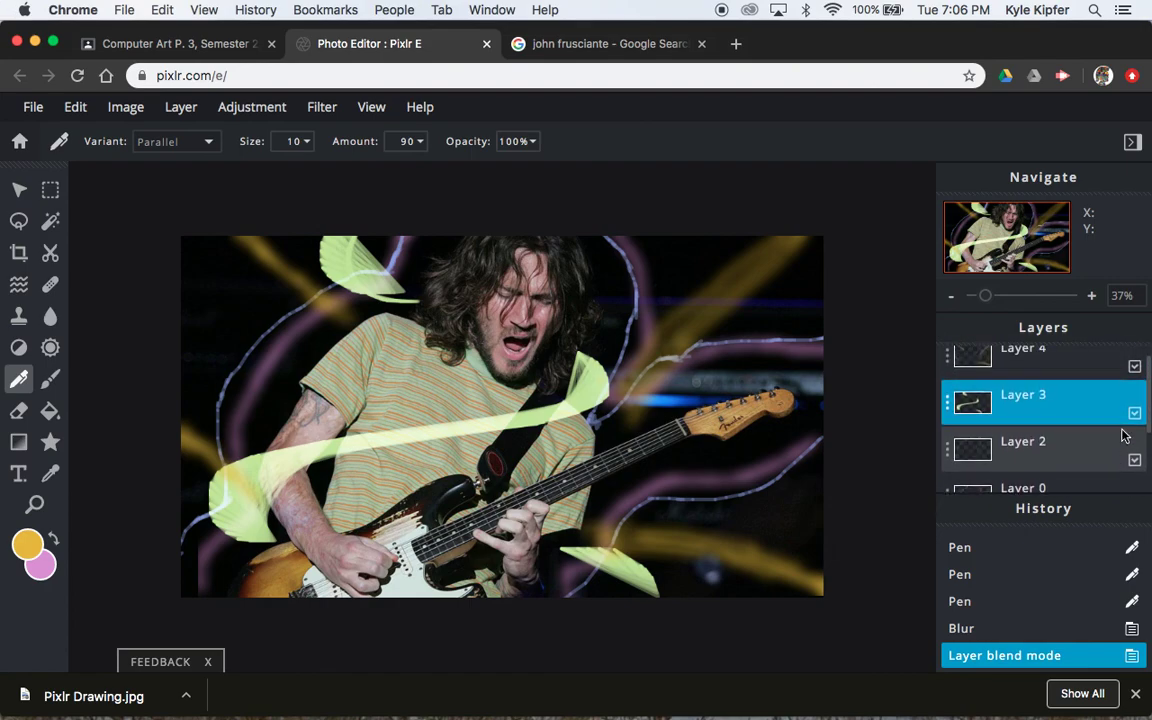
pyautogui.click(1135, 413)
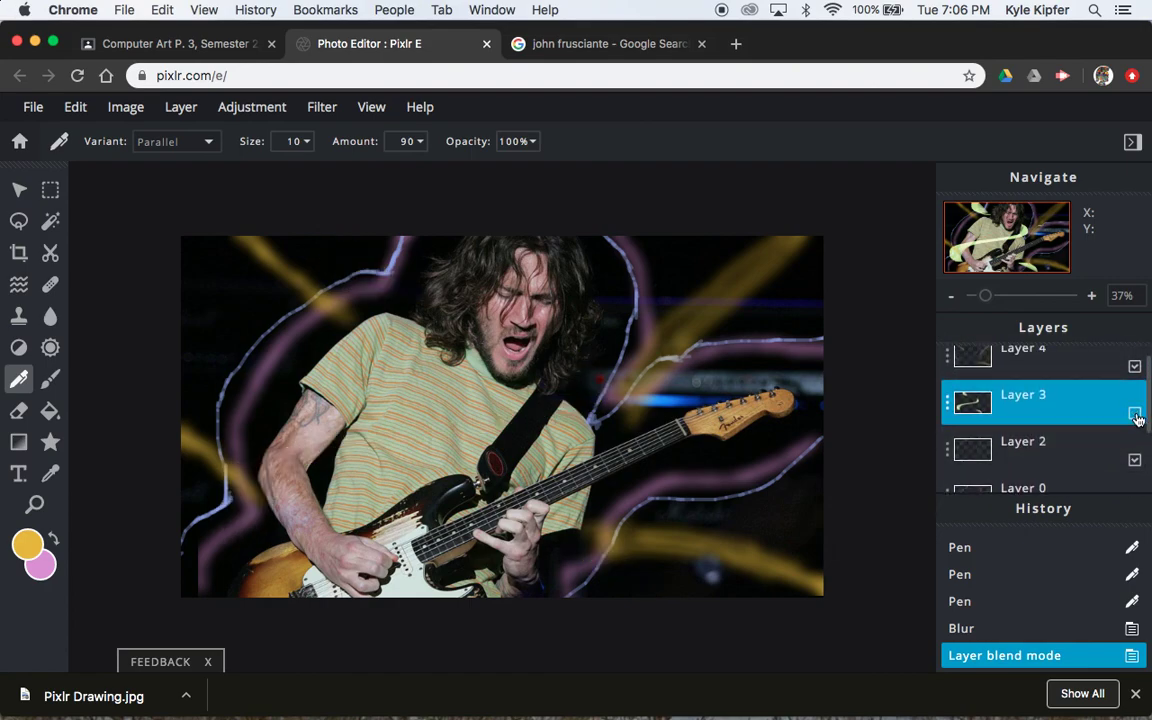
pyautogui.click(1135, 413)
pyautogui.click(1135, 413)
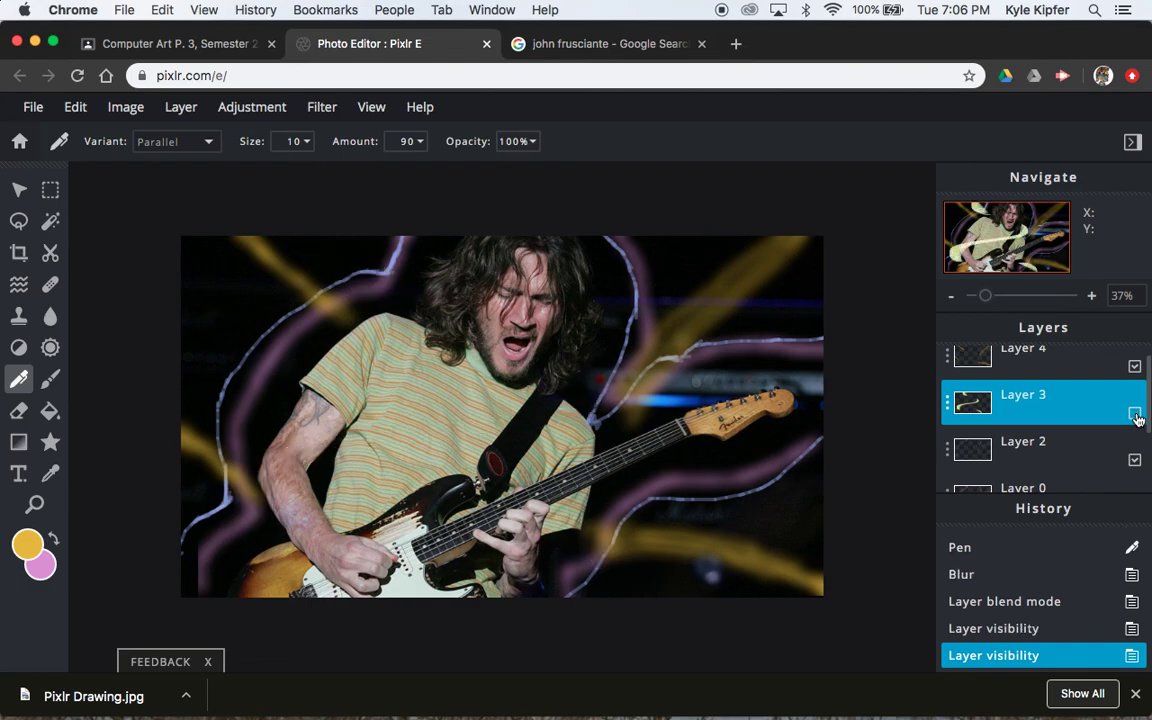
pyautogui.click(1135, 413)
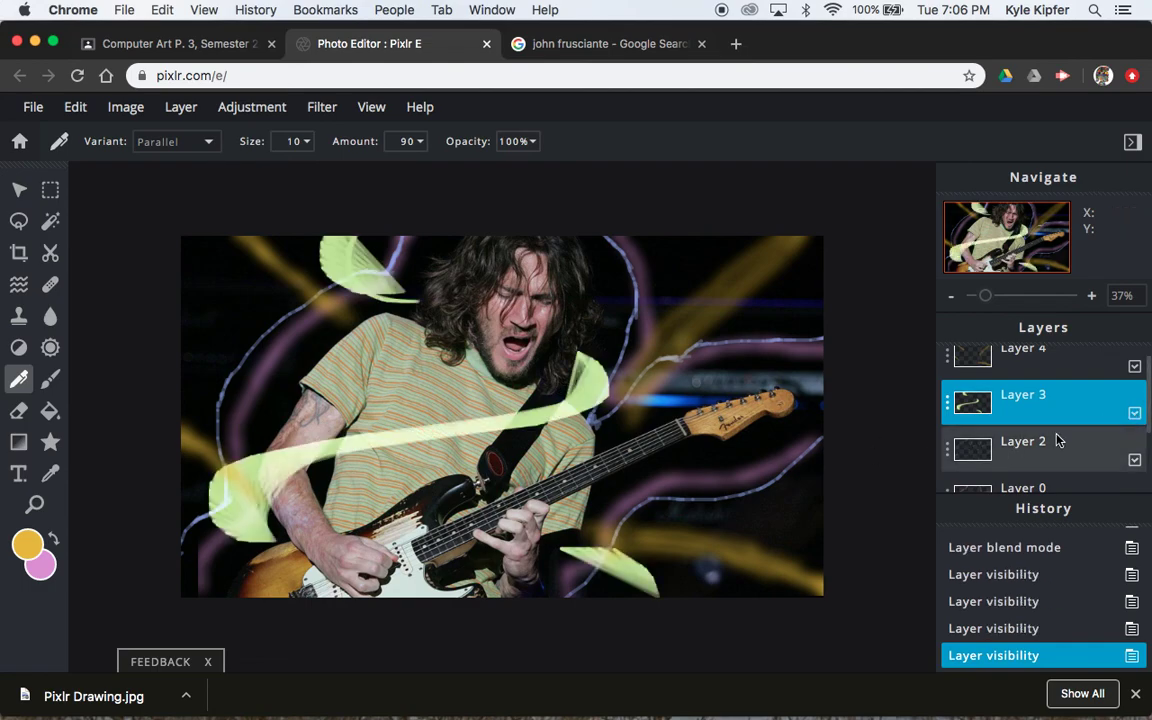
pyautogui.scroll(-3, 1058, 440)
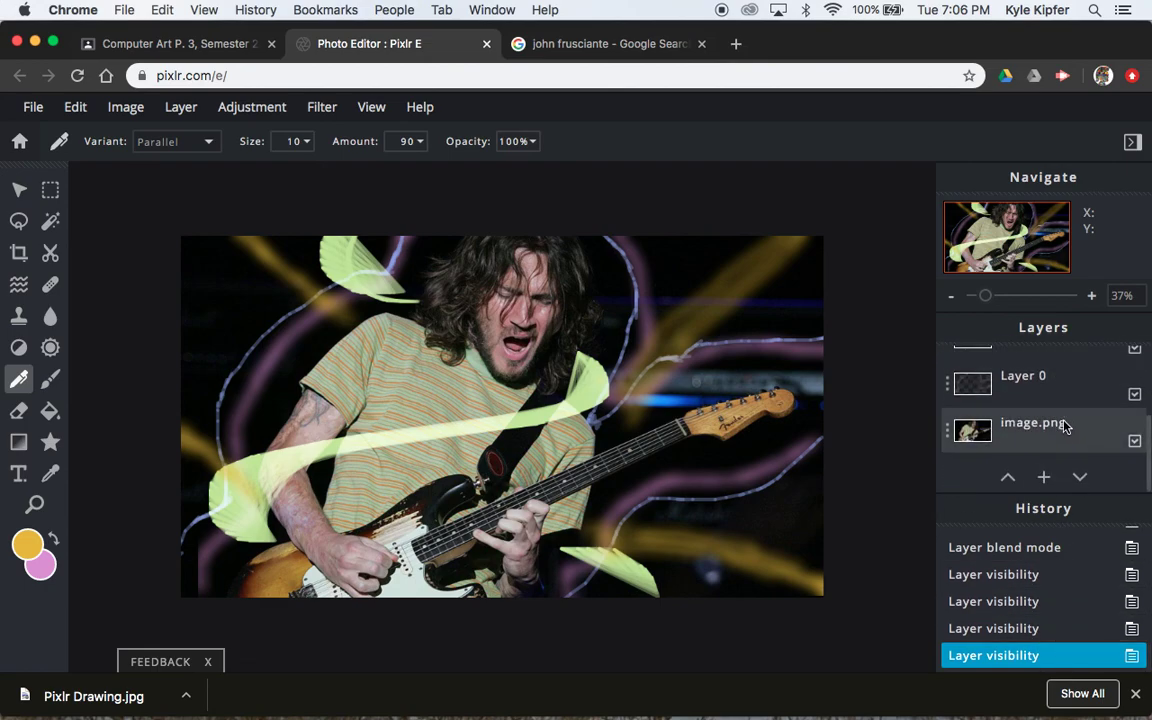
pyautogui.scroll(3, 1064, 427)
pyautogui.click(1059, 414)
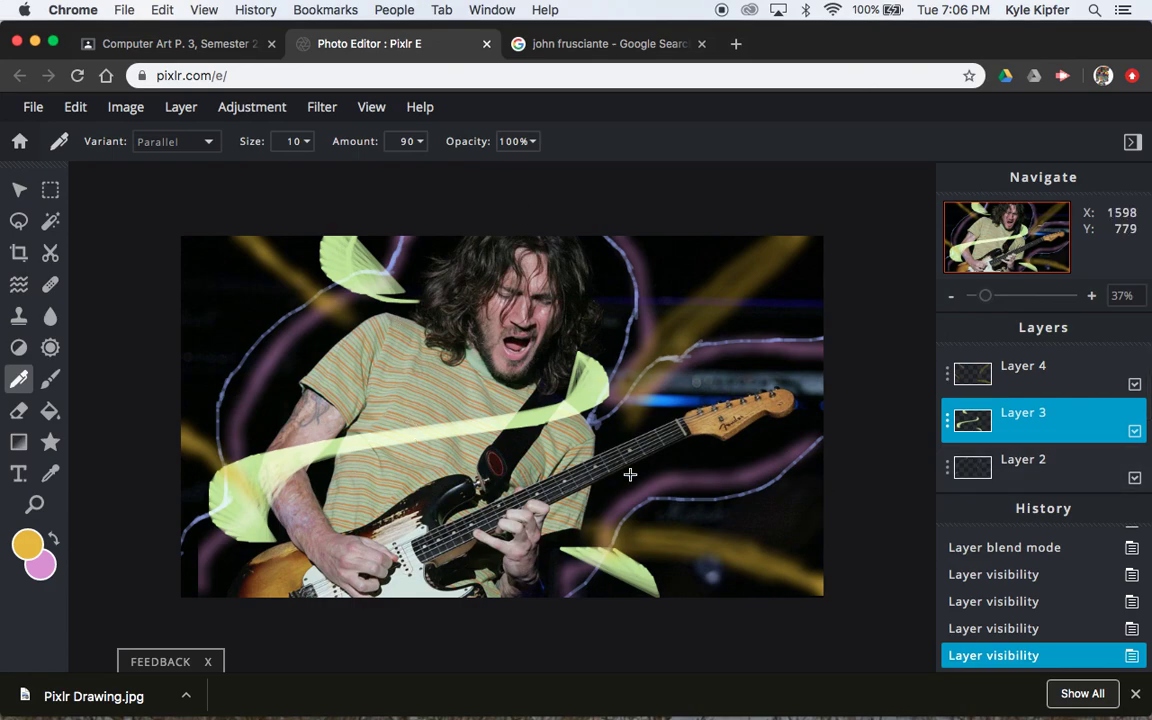
# Download the image as a High-quality JPG named Glowing Portrait.
pyautogui.click(33, 109)
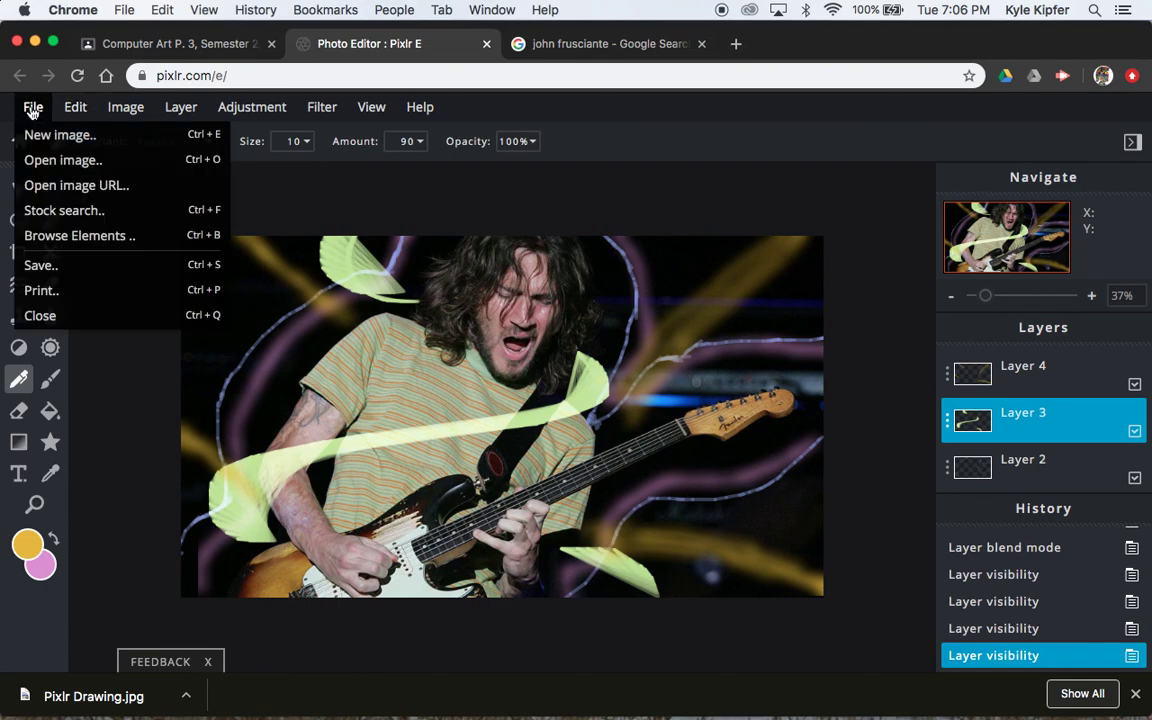
pyautogui.click(112, 268)
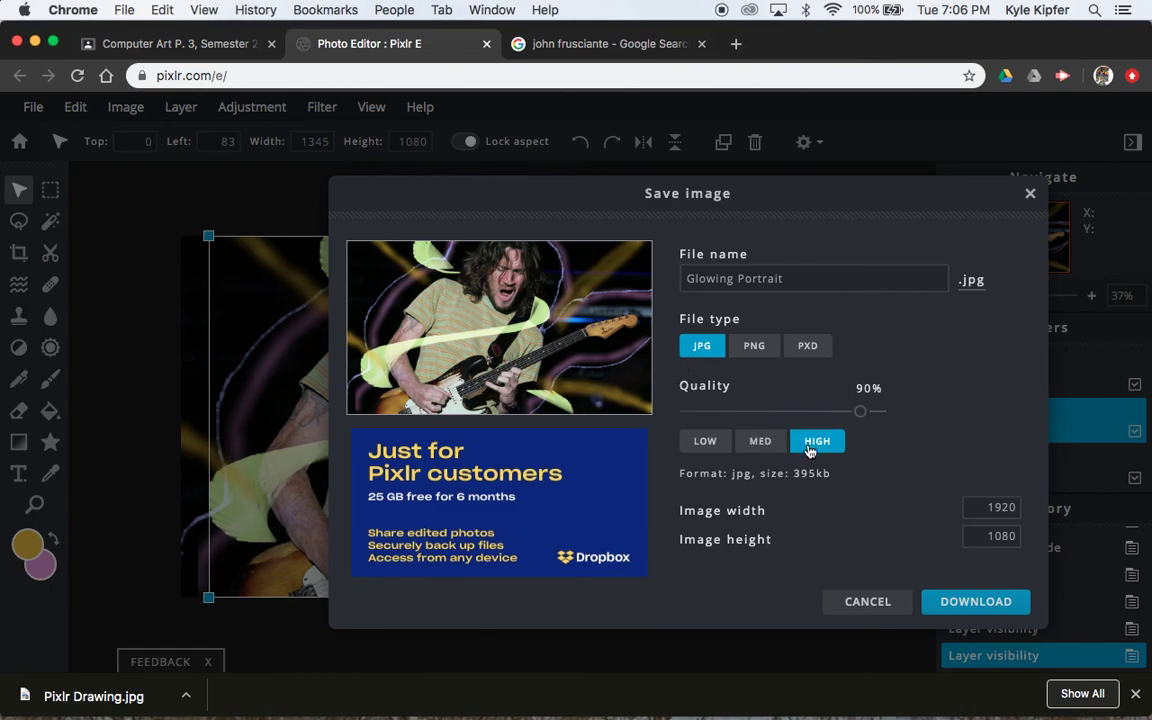
pyautogui.click(975, 601)
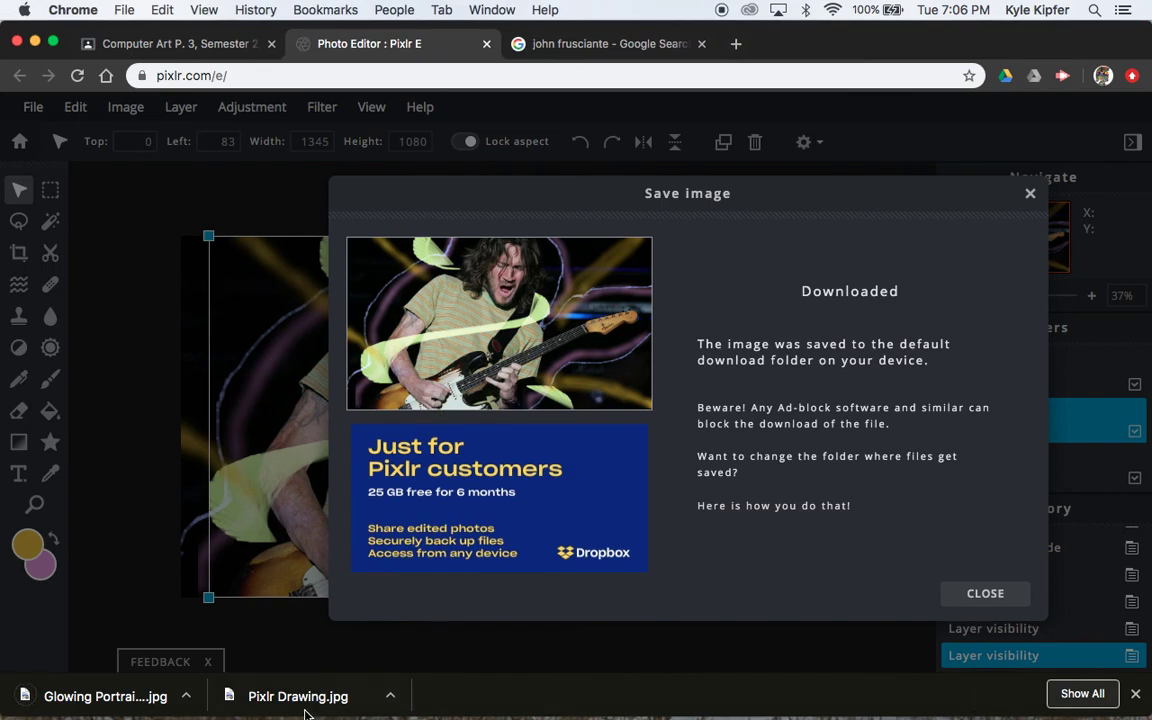
pyautogui.click(985, 594)
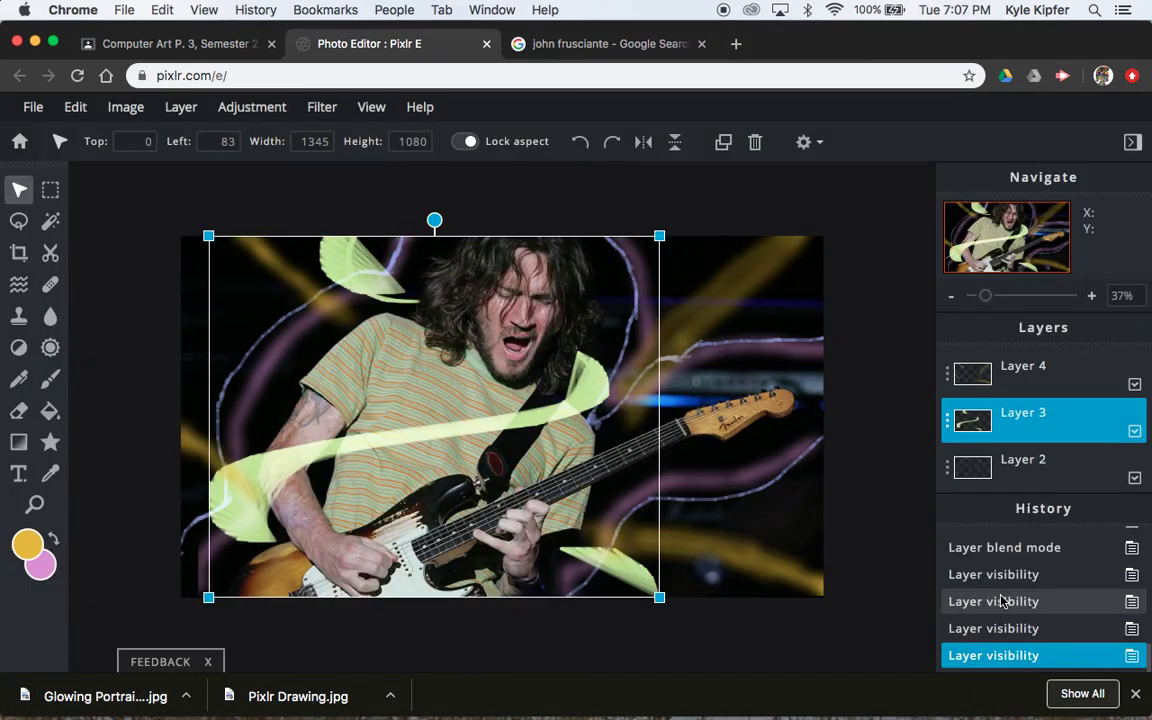
pyautogui.click(135, 224)
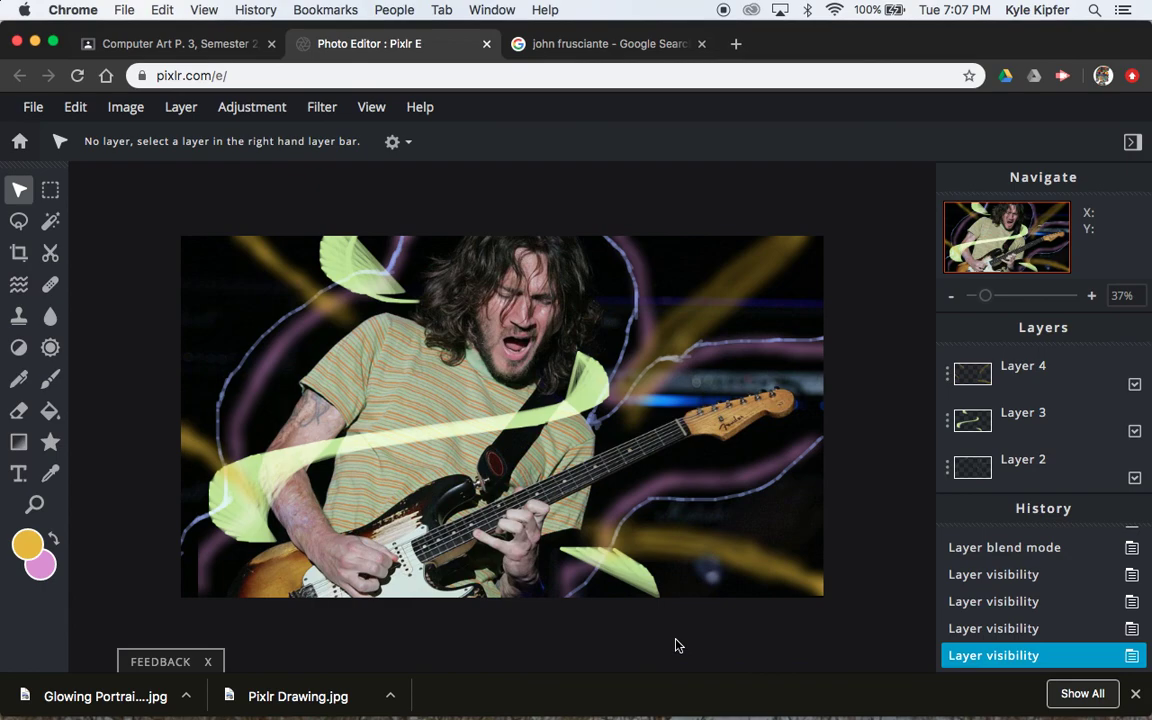
pyautogui.moveTo(672, 680)
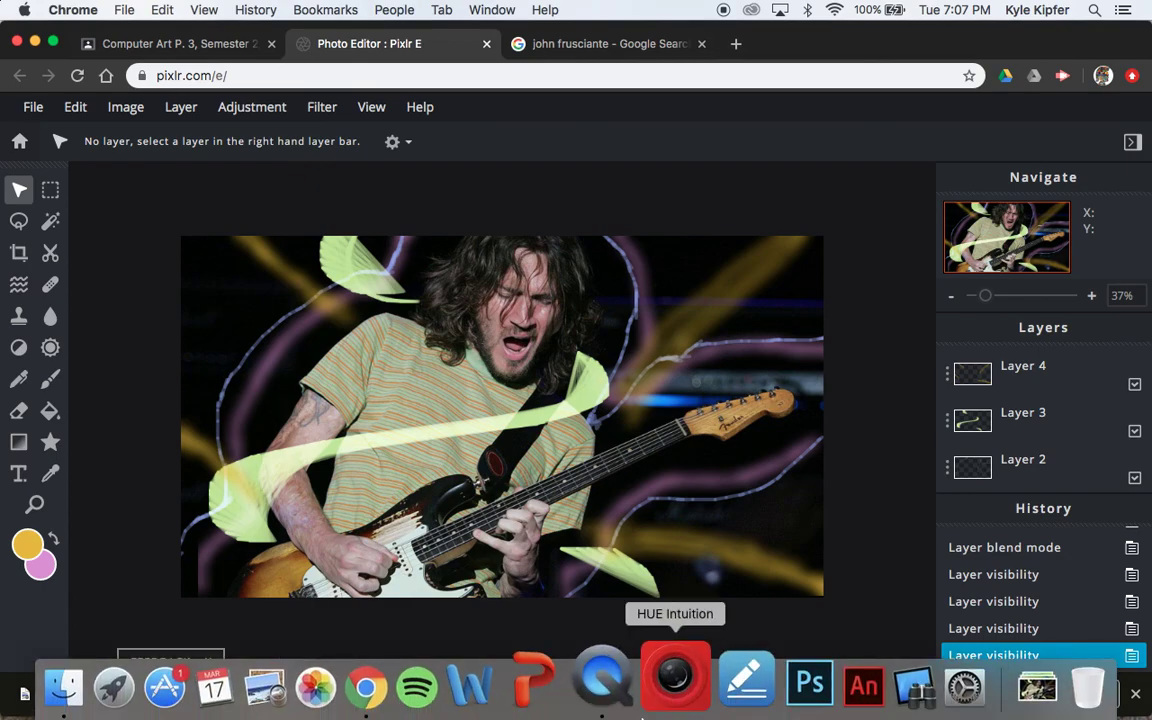
pyautogui.rightClick(616, 680)
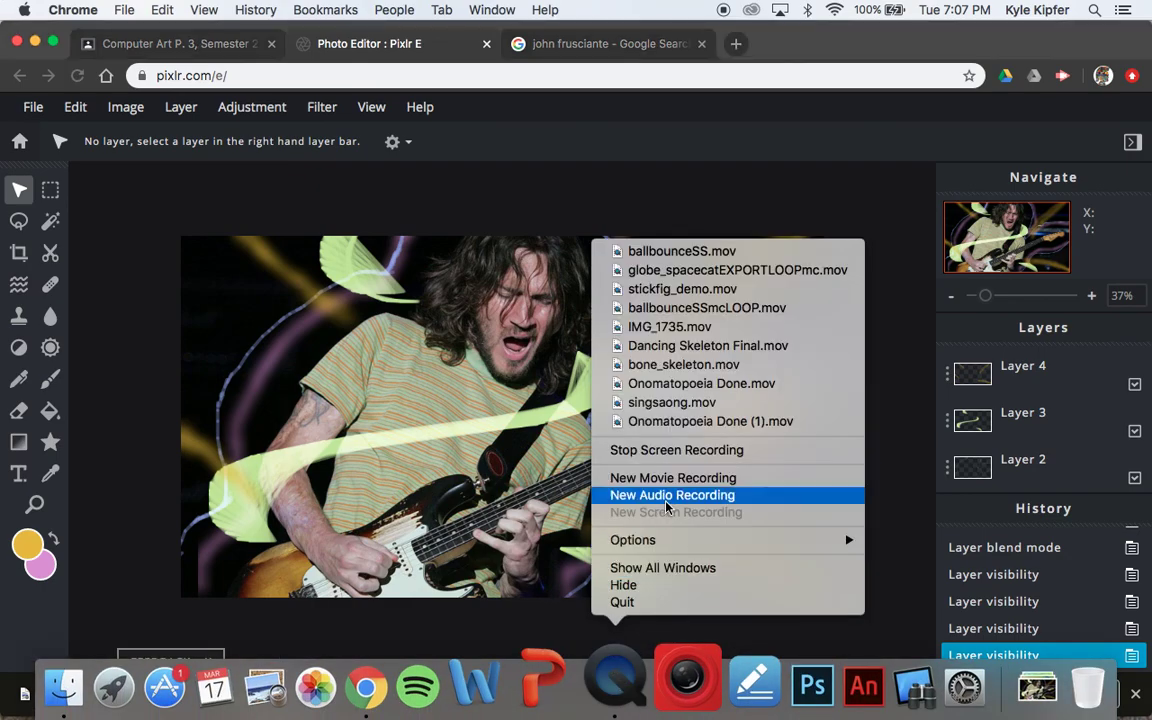